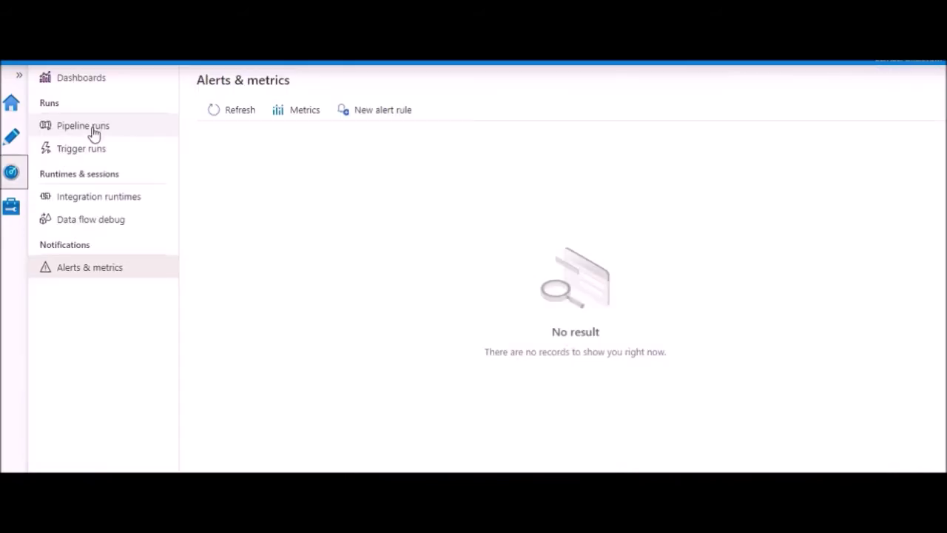
Review the pipeline runs of the last 24 hours, both the debug runs and the triggered runs
click(90, 130)
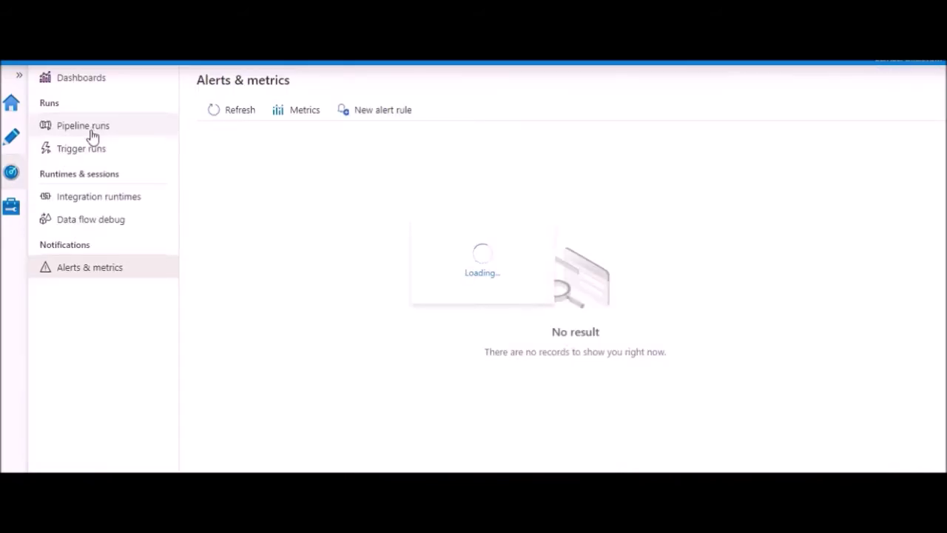
click(85, 134)
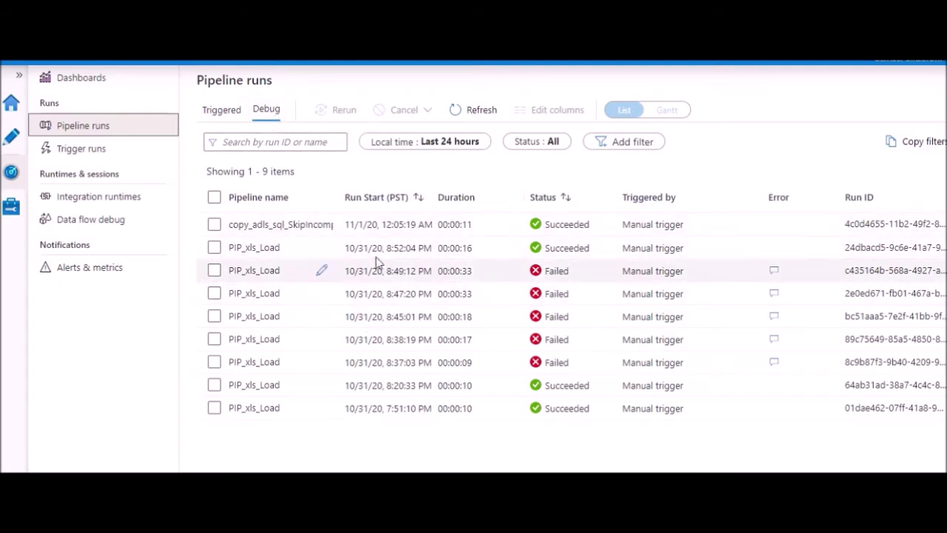
click(225, 111)
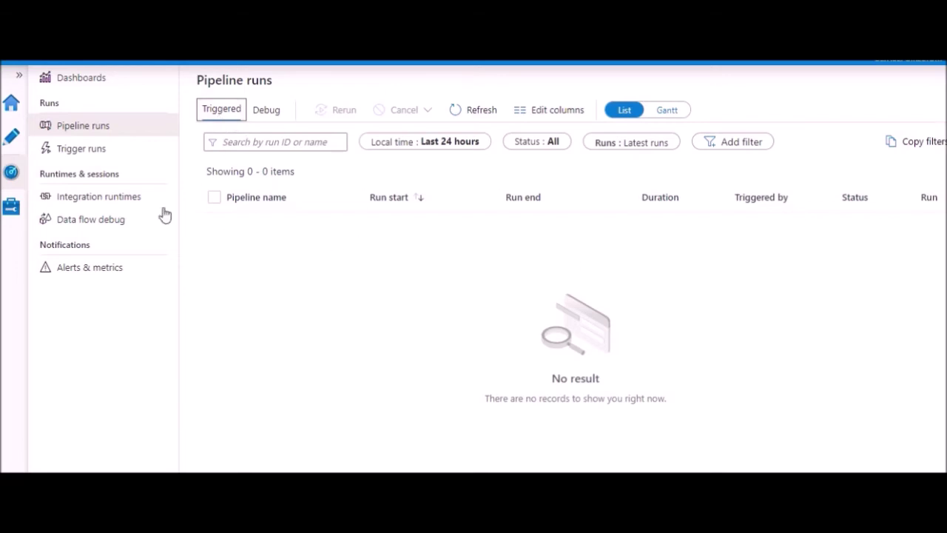
View the trigger runs of the last 24 hours alongside the pipeline runs
click(81, 150)
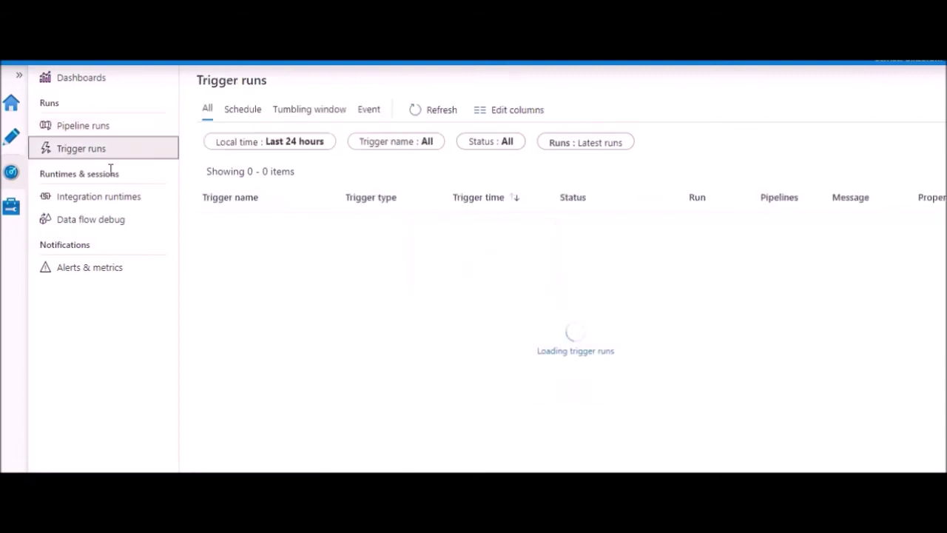
click(87, 128)
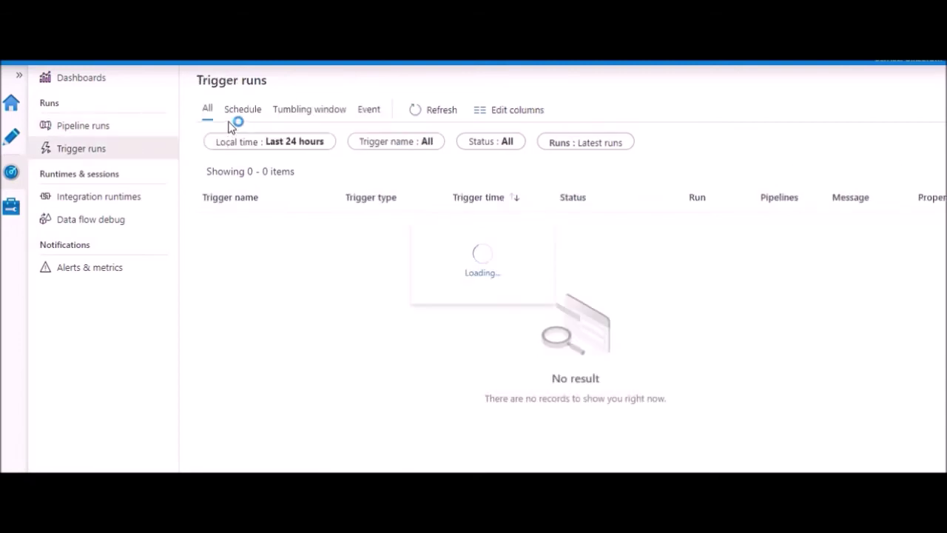
click(85, 154)
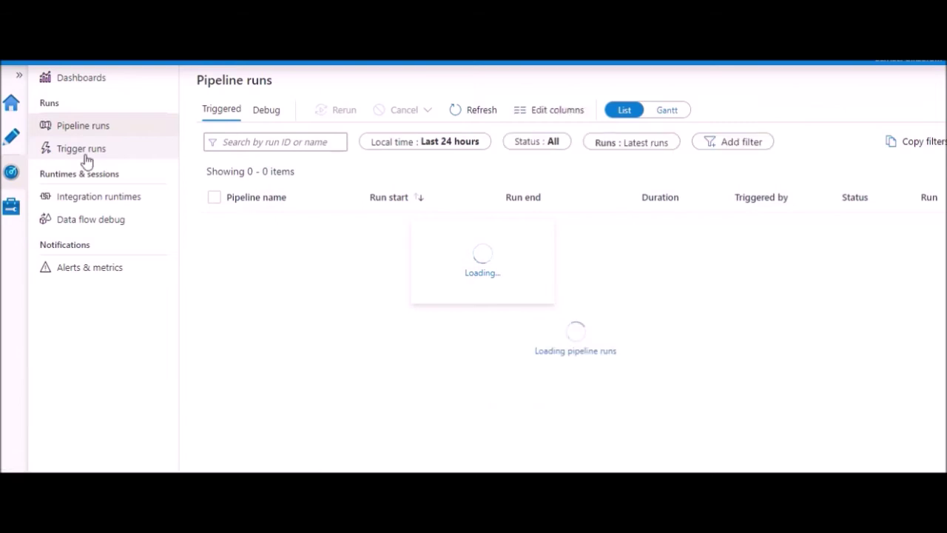
click(87, 155)
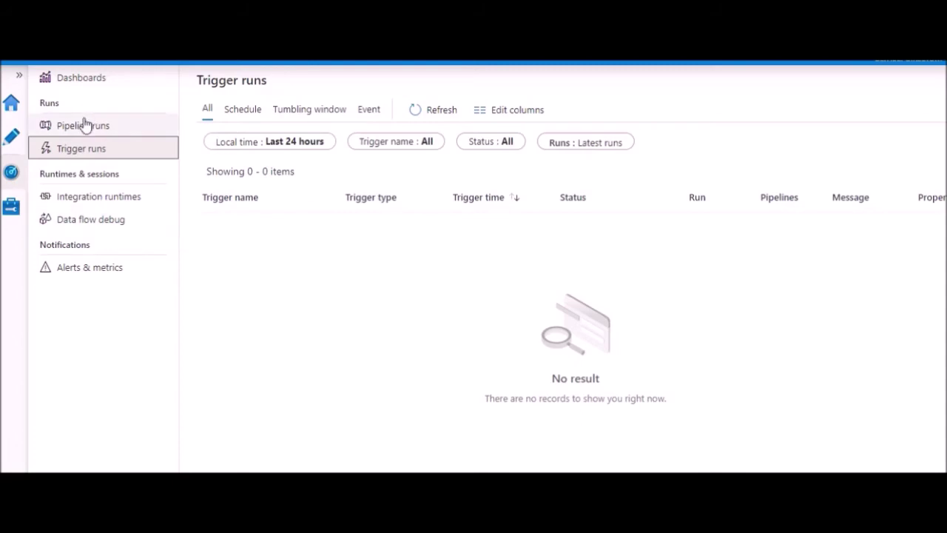
Review the factory's integration runtimes and the data flow debug sessions
click(101, 201)
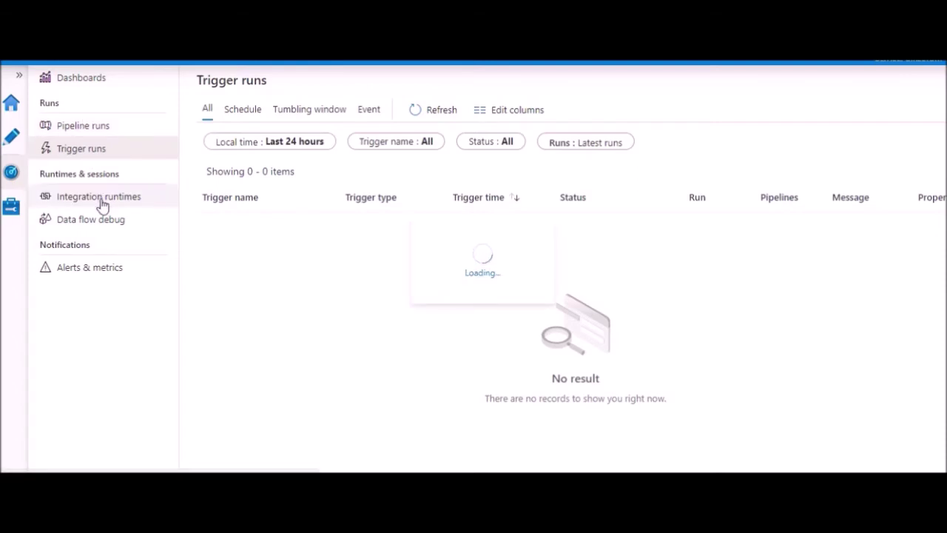
click(100, 201)
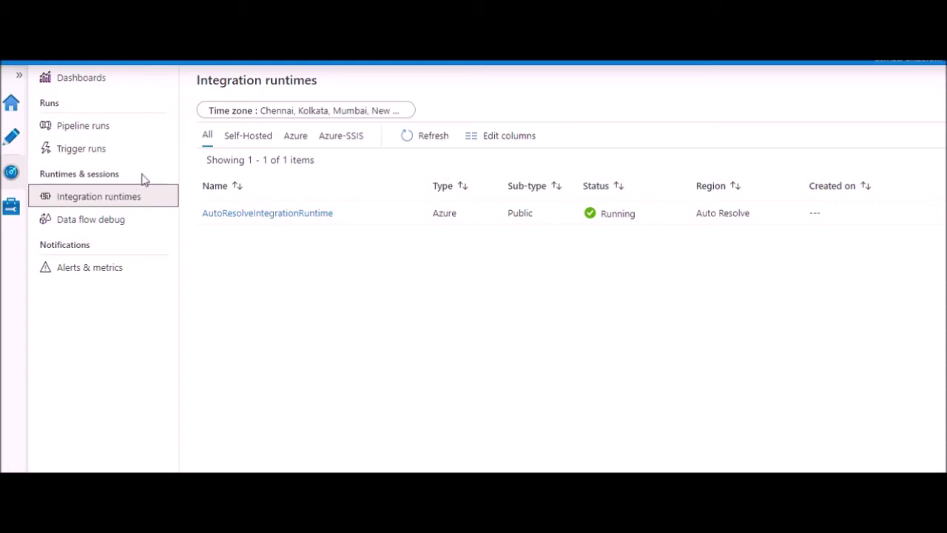
click(105, 223)
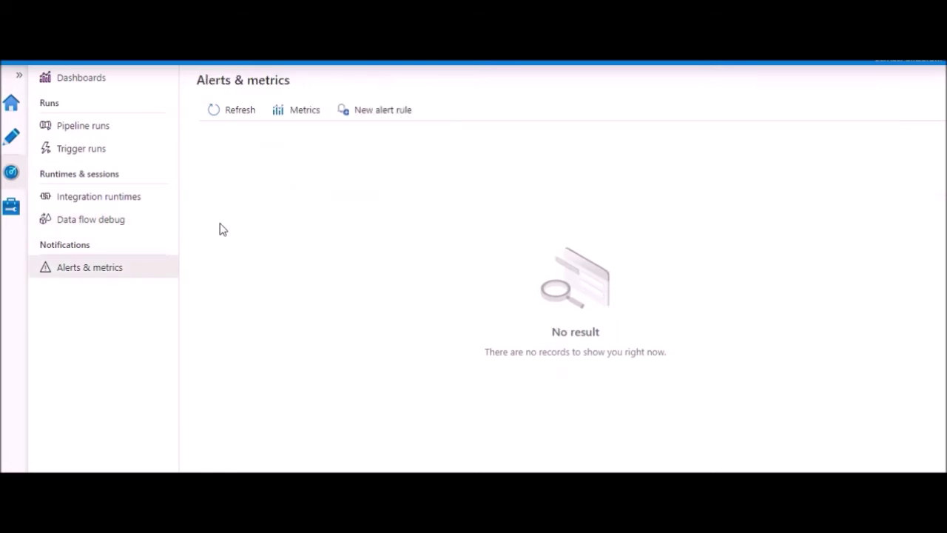
Examine the settings offered for a new alert rule, including severity, target criteria and notification, and discard the rule
click(364, 116)
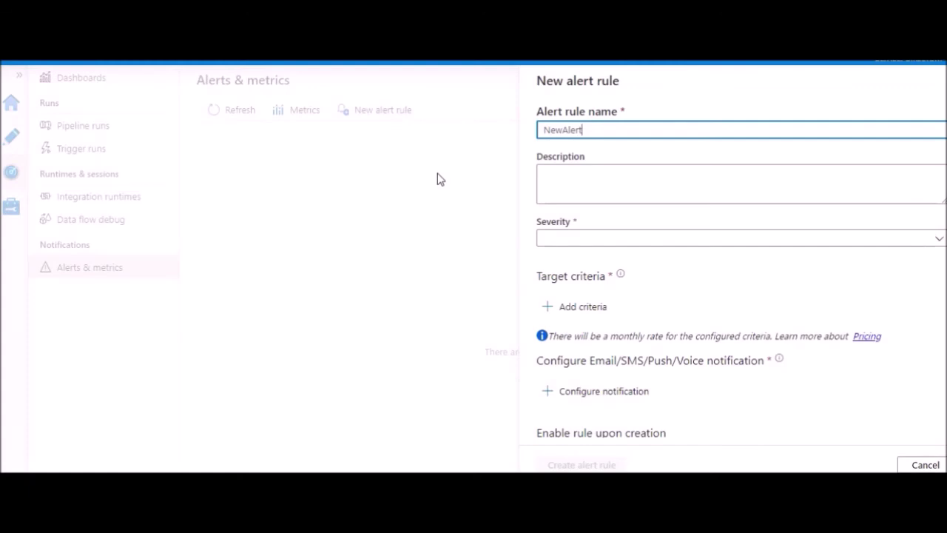
scroll(736, 340, down, 2)
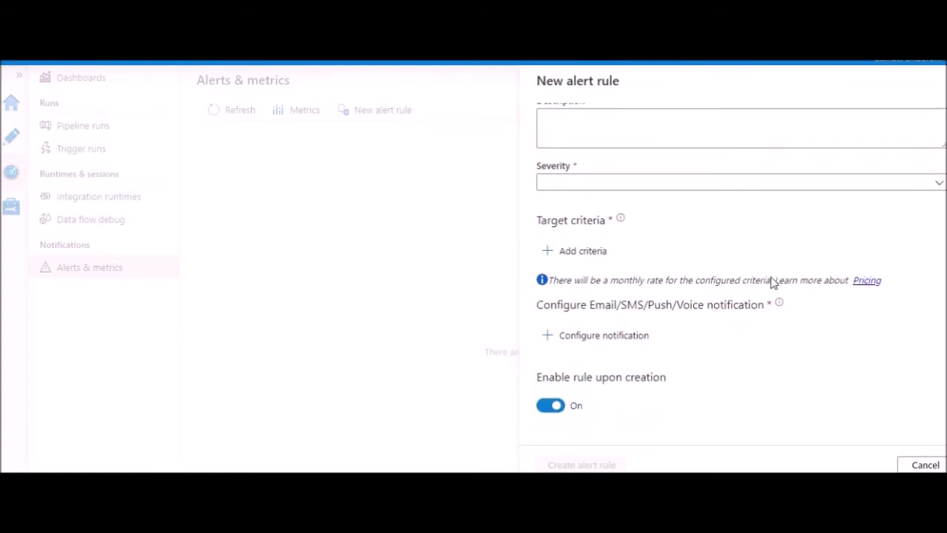
click(935, 465)
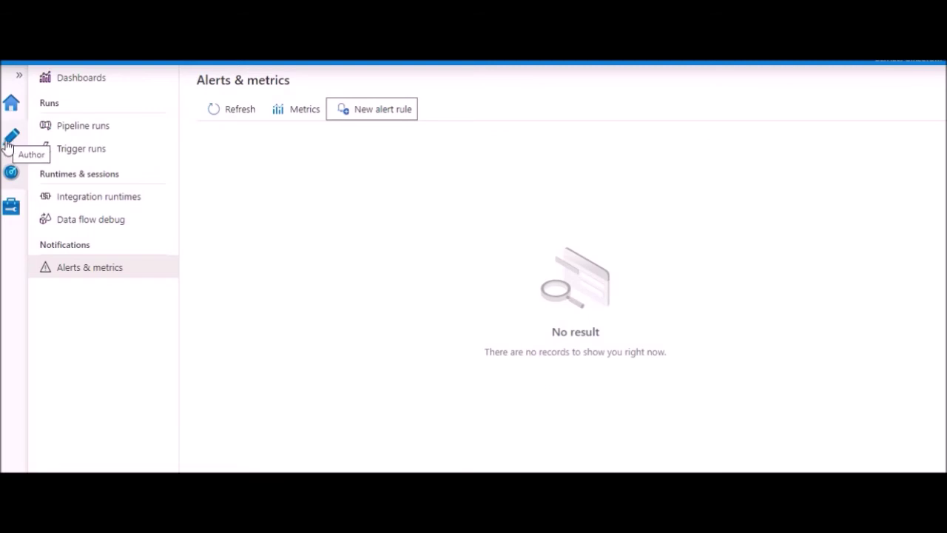
Switch to authoring, collapse the datasets, expand the pipelines and open the copy_adls_sql_SkipIncompetible pipeline
click(7, 145)
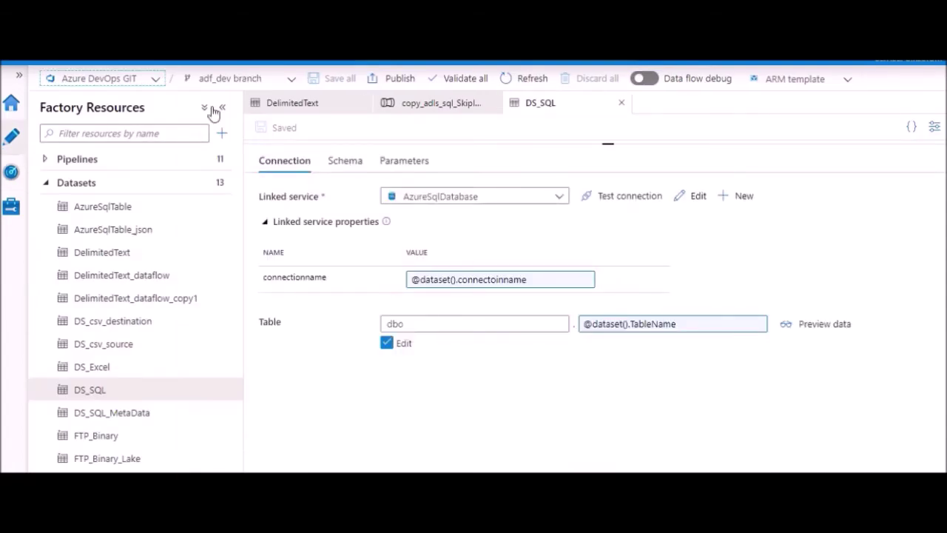
click(45, 183)
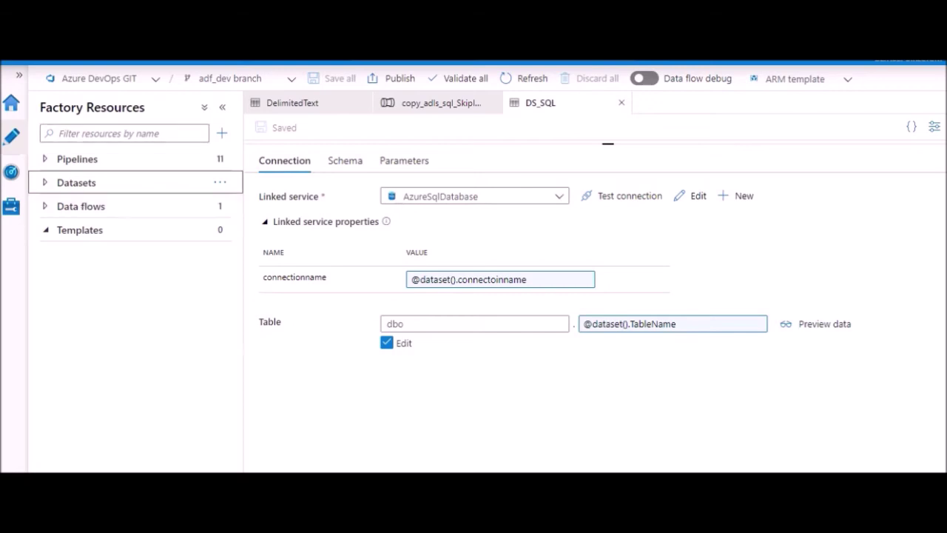
click(43, 161)
click(47, 164)
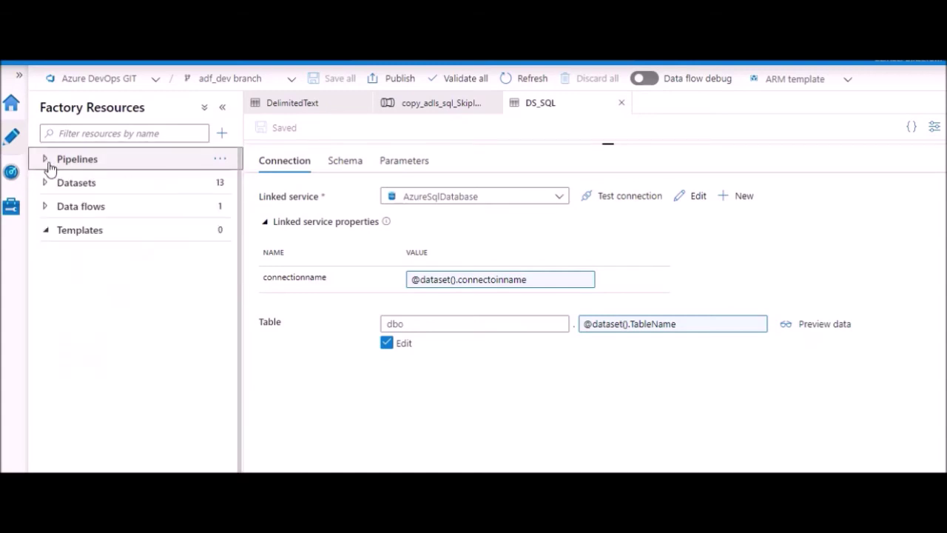
click(417, 108)
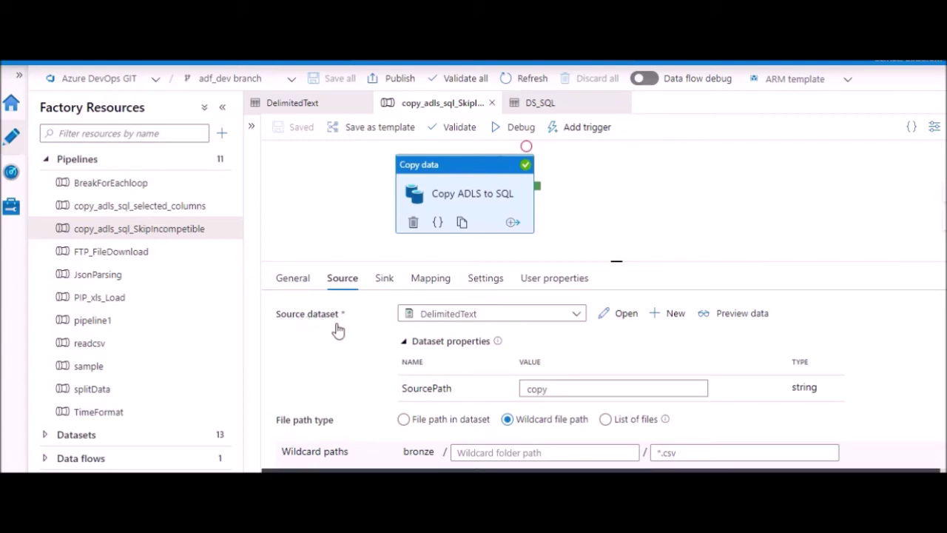
Start a new source dataset for the Copy ADLS to SQL activity with Azure Data Lake Storage Gen2 as its data store
click(679, 317)
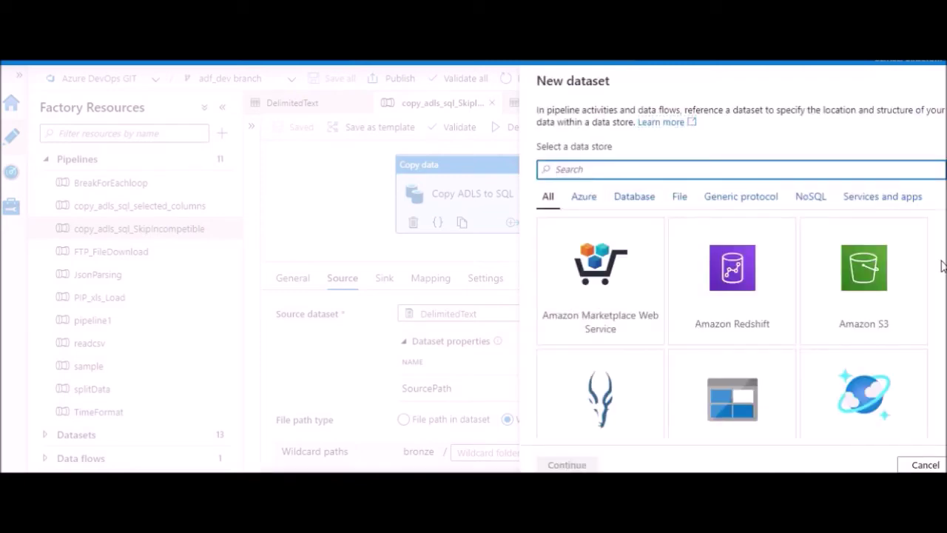
scroll(925, 271, down, 5)
scroll(902, 307, down, 5)
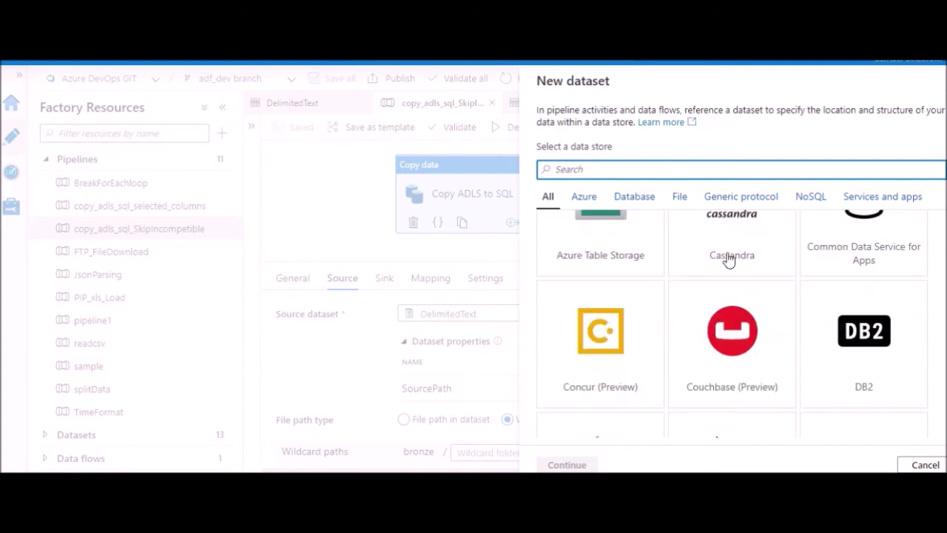
scroll(806, 345, down, 2)
scroll(809, 346, down, 4)
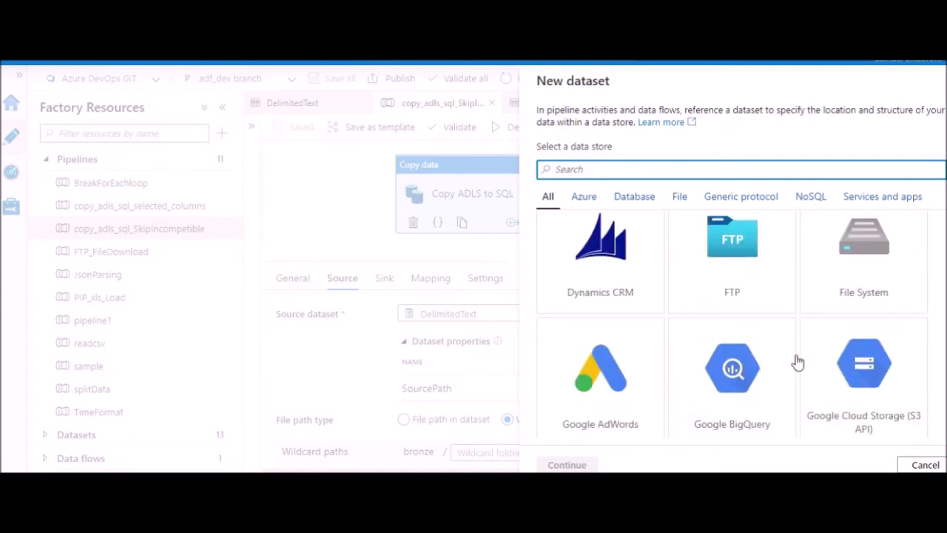
scroll(797, 362, down, 2)
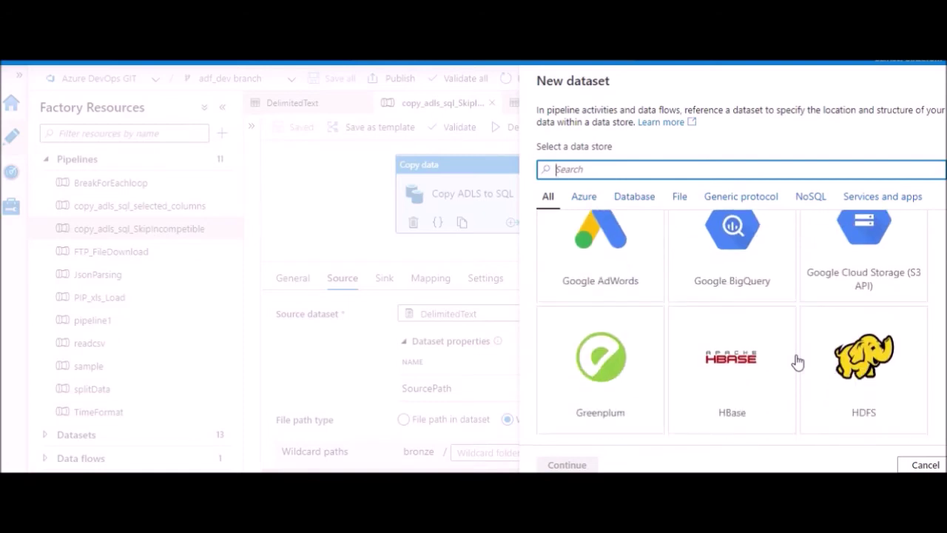
scroll(798, 361, down, 4)
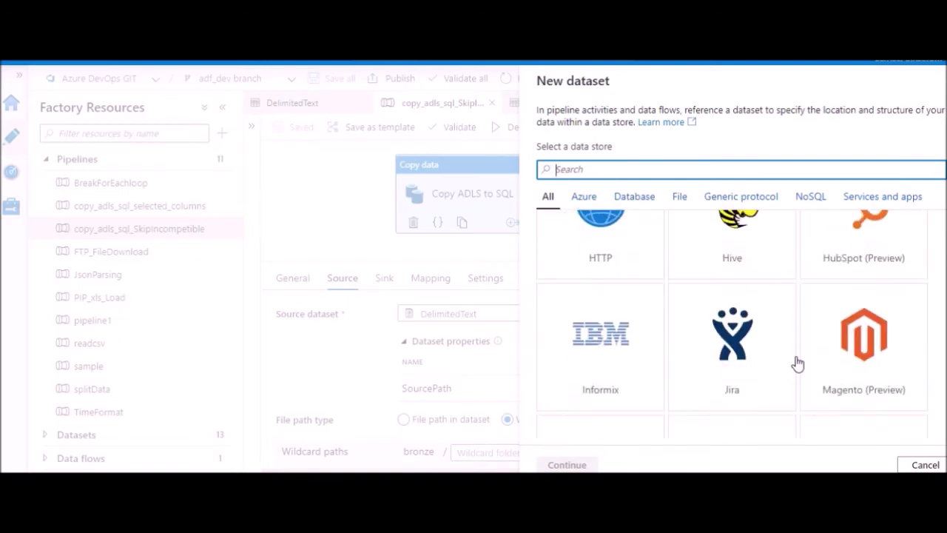
scroll(796, 363, up, 7)
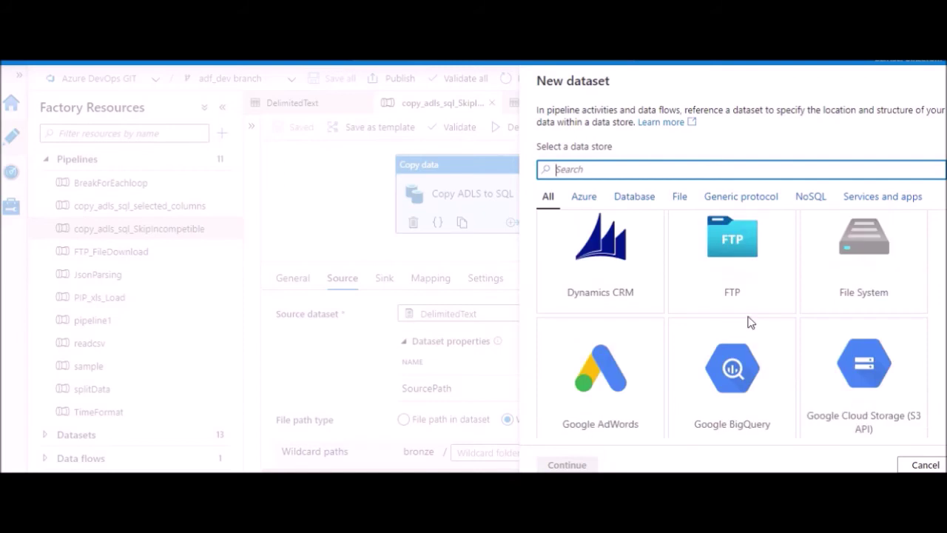
scroll(767, 362, up, 10)
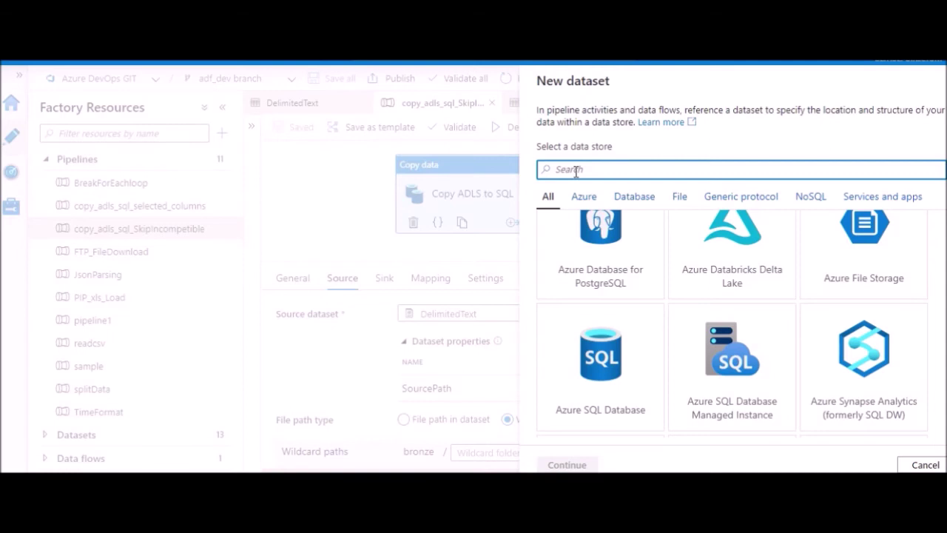
text(data lake)
click(732, 261)
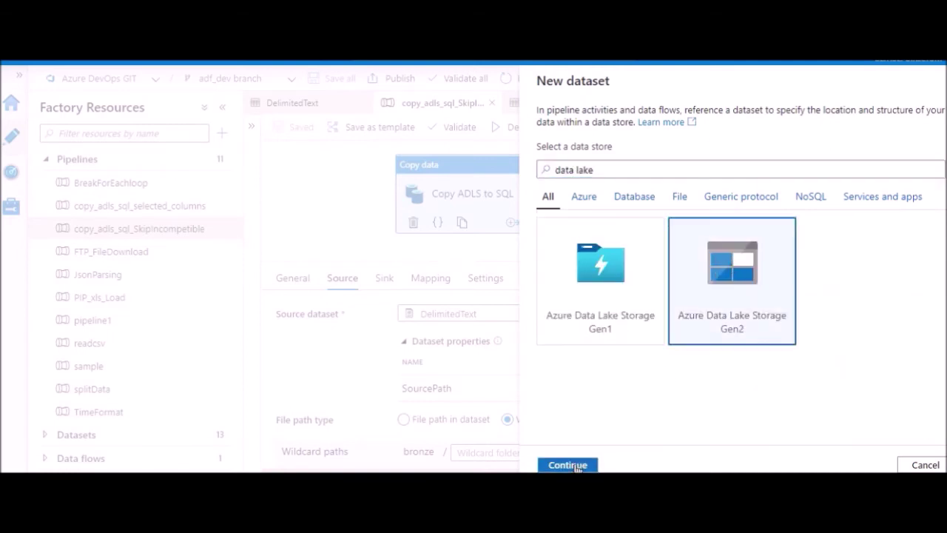
click(569, 465)
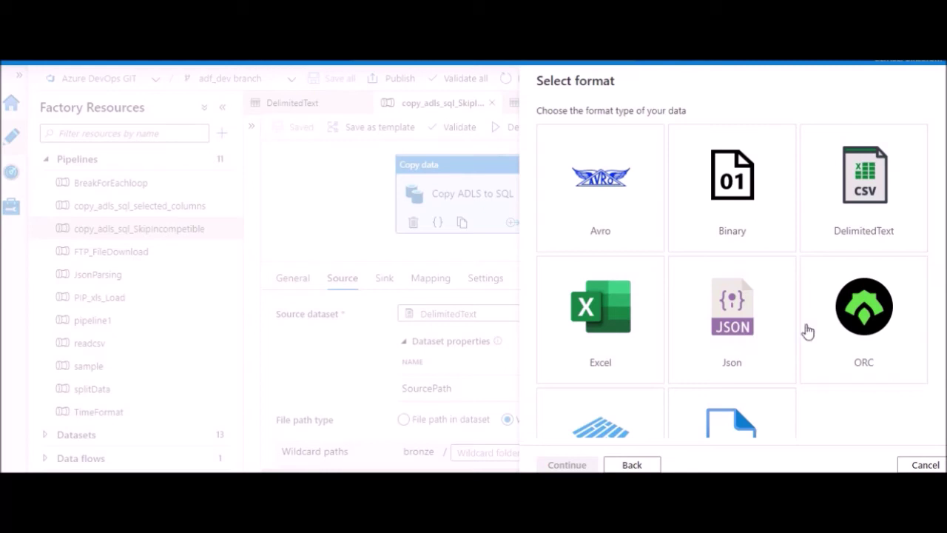
Look through the available file formats and choose DelimitedText as the new dataset's format
scroll(803, 348, down, 1)
scroll(744, 383, up, 1)
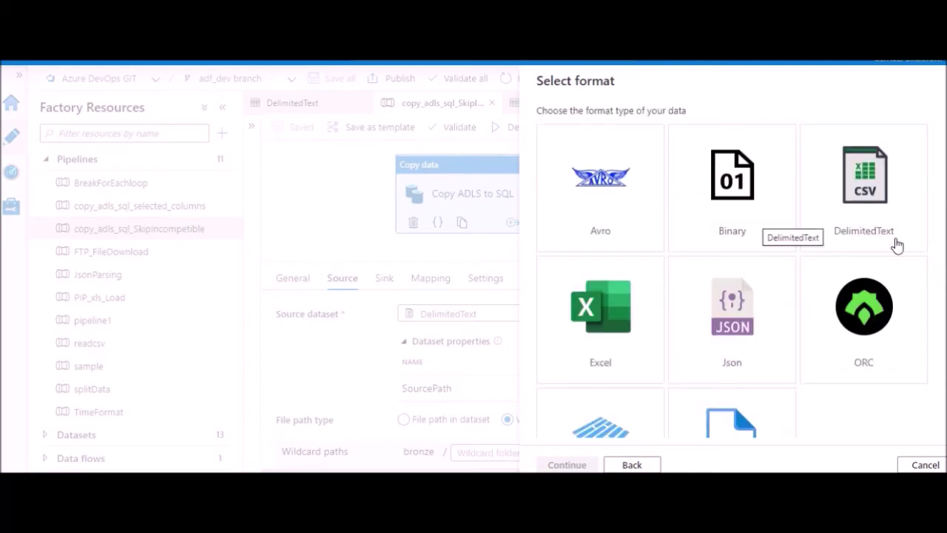
scroll(843, 370, down, 1)
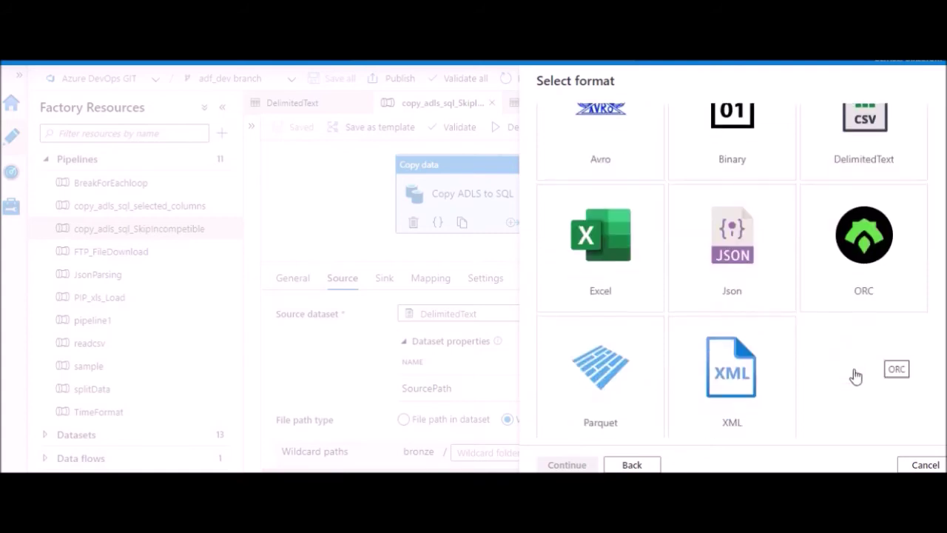
scroll(742, 353, up, 1)
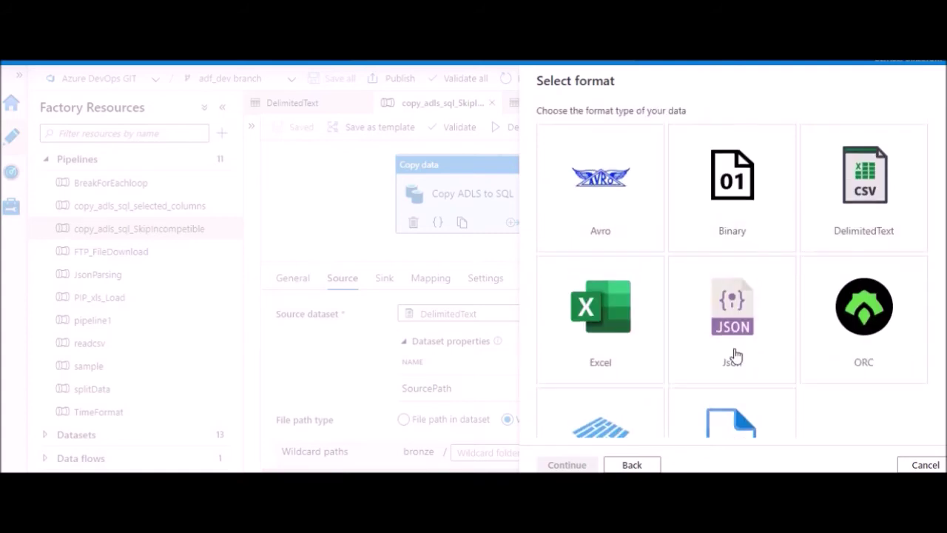
click(866, 190)
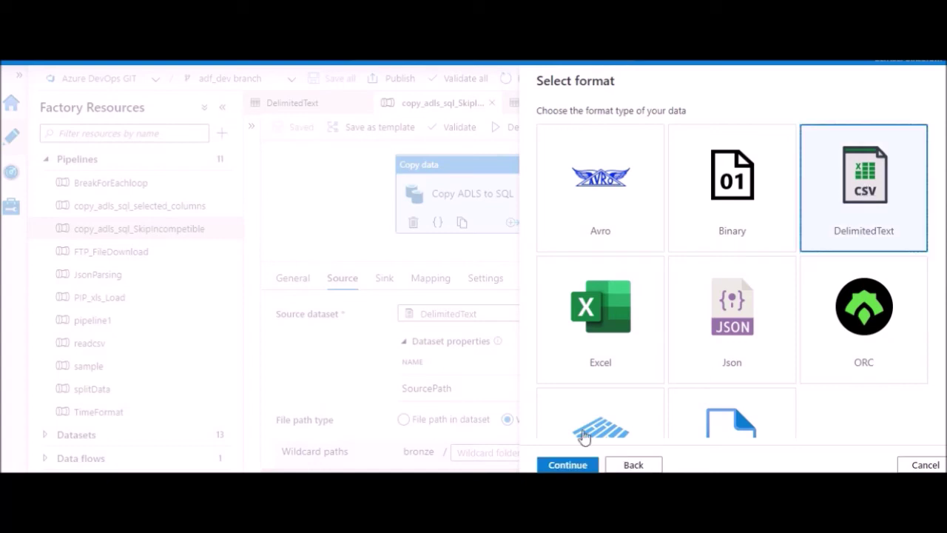
click(565, 465)
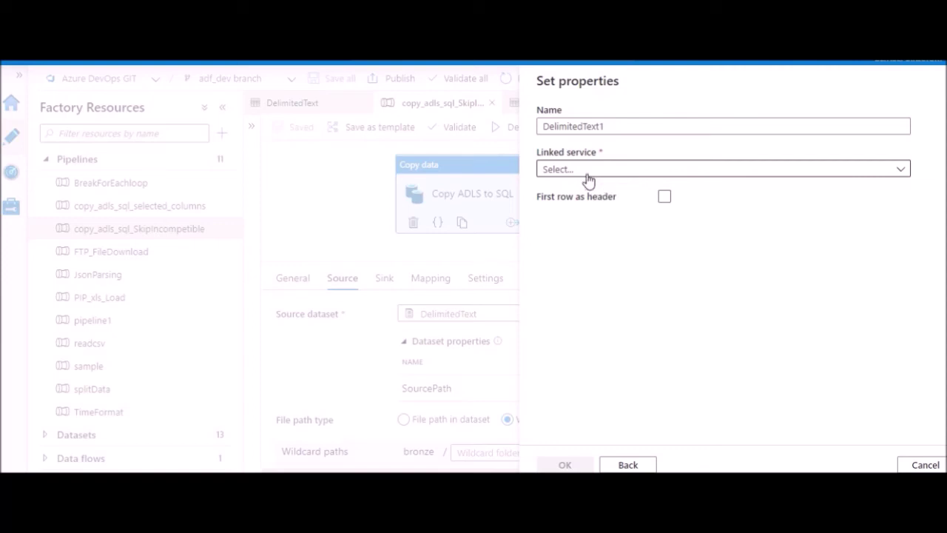
Start a new linked service for the dataset and look at the authentication methods offered for Azure Data Lake Storage Gen2
click(589, 181)
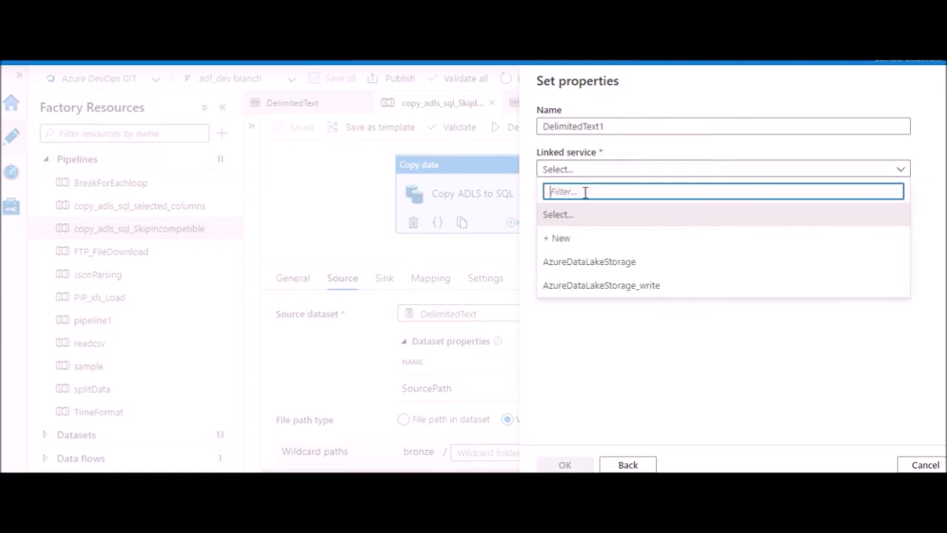
click(575, 248)
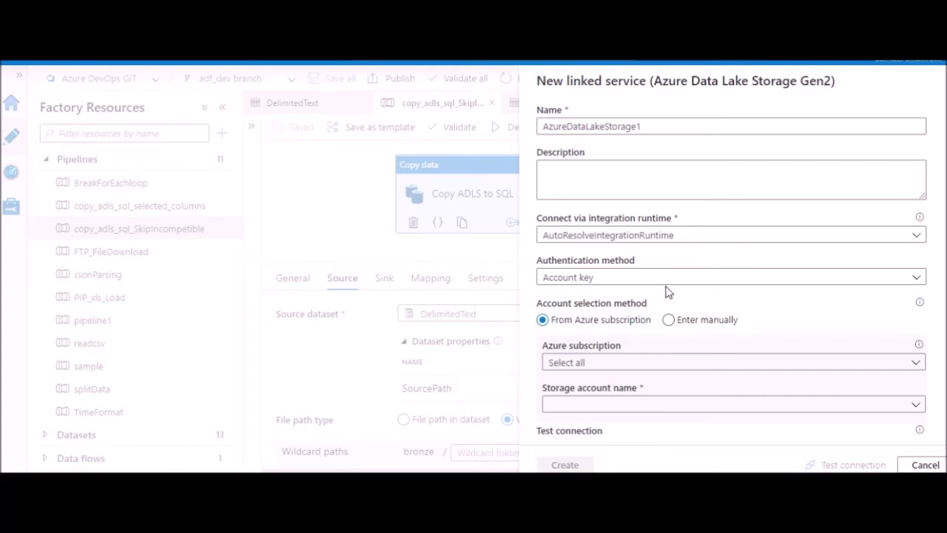
scroll(603, 307, down, 2)
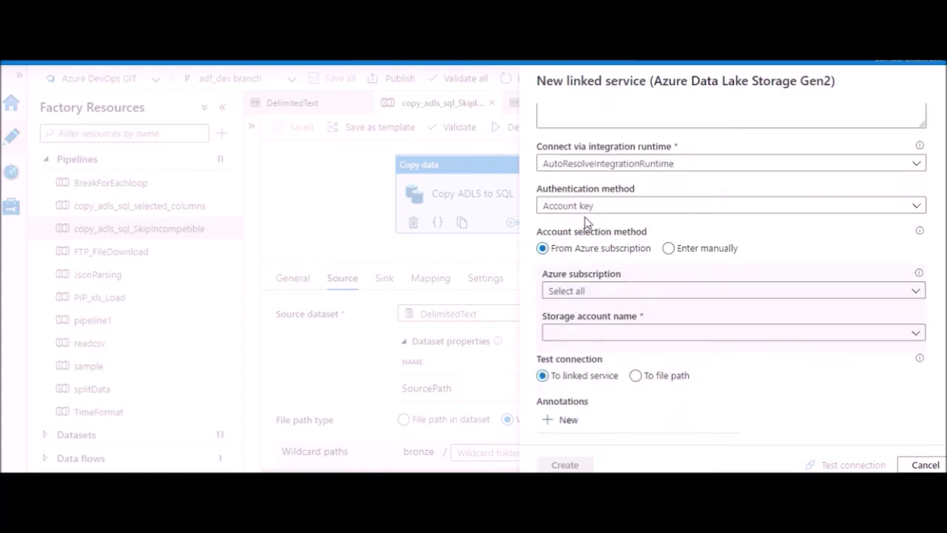
click(590, 211)
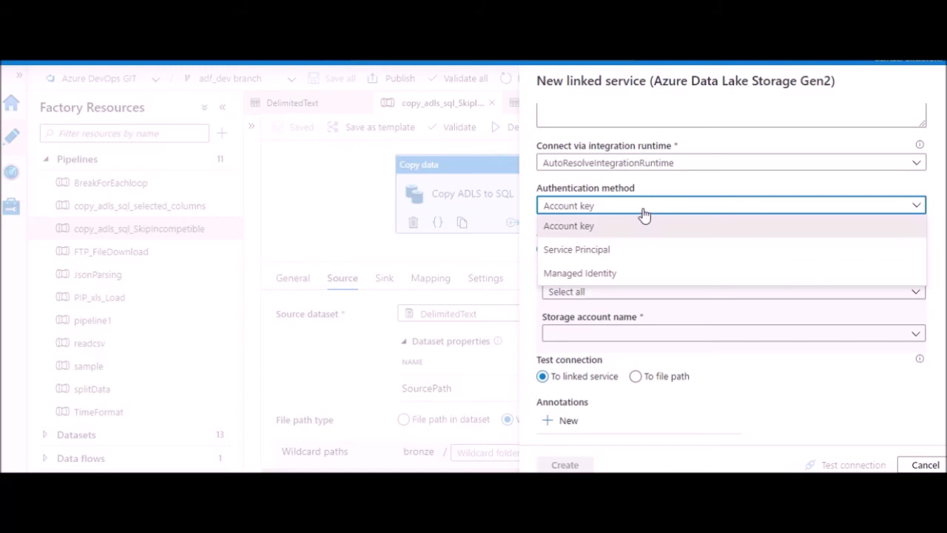
scroll(697, 164, up, 1)
click(698, 182)
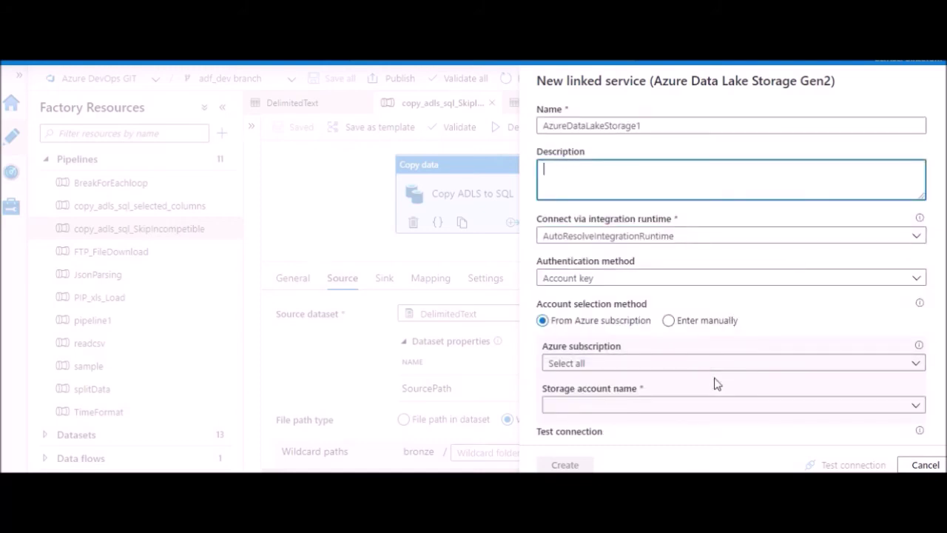
Review the linked service's subscription, storage account, test connection and annotation settings, and discard the linked service and the new dataset
scroll(707, 393, down, 1)
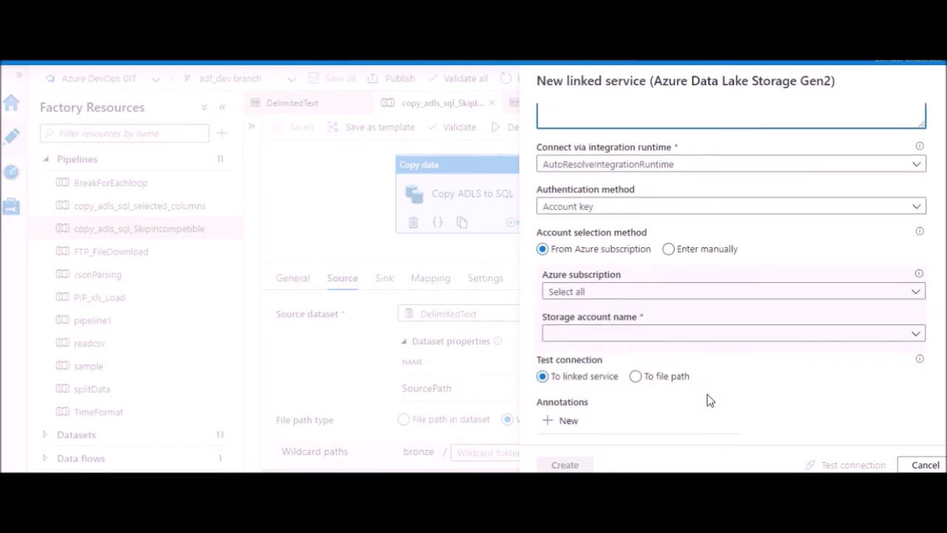
scroll(708, 399, down, 1)
scroll(708, 403, down, 1)
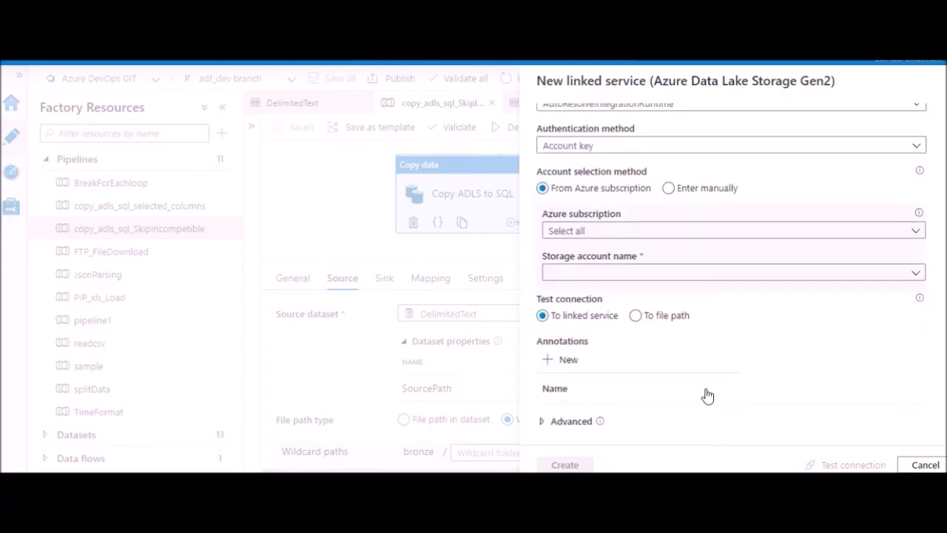
scroll(704, 397, up, 1)
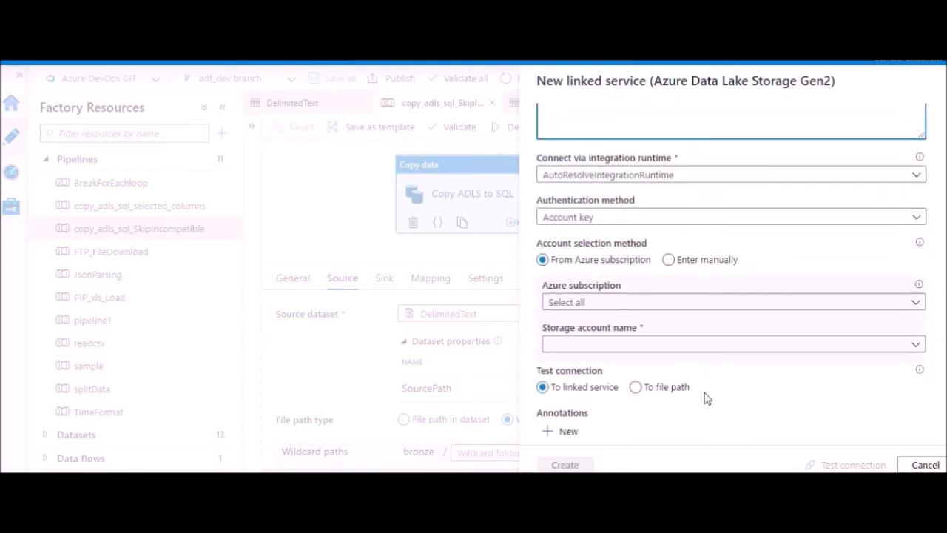
scroll(705, 396, up, 1)
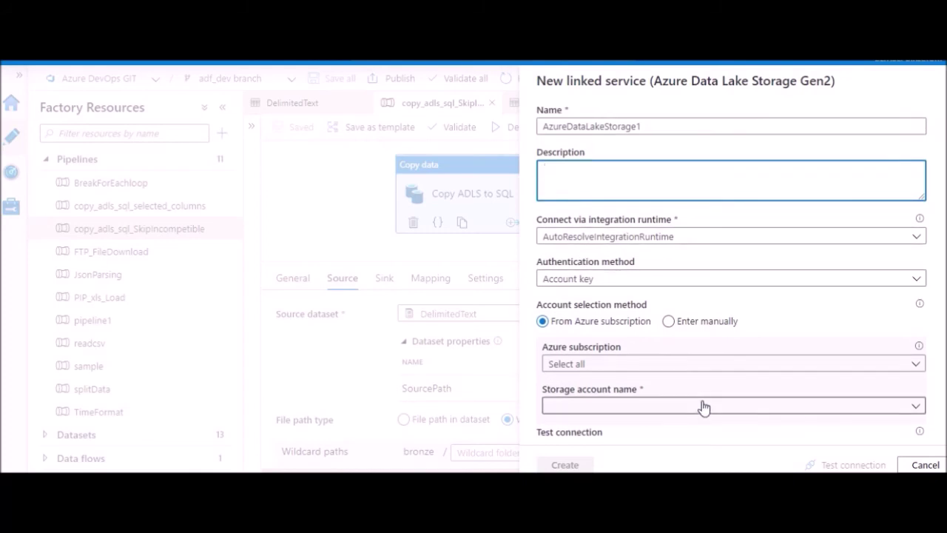
click(926, 465)
click(925, 465)
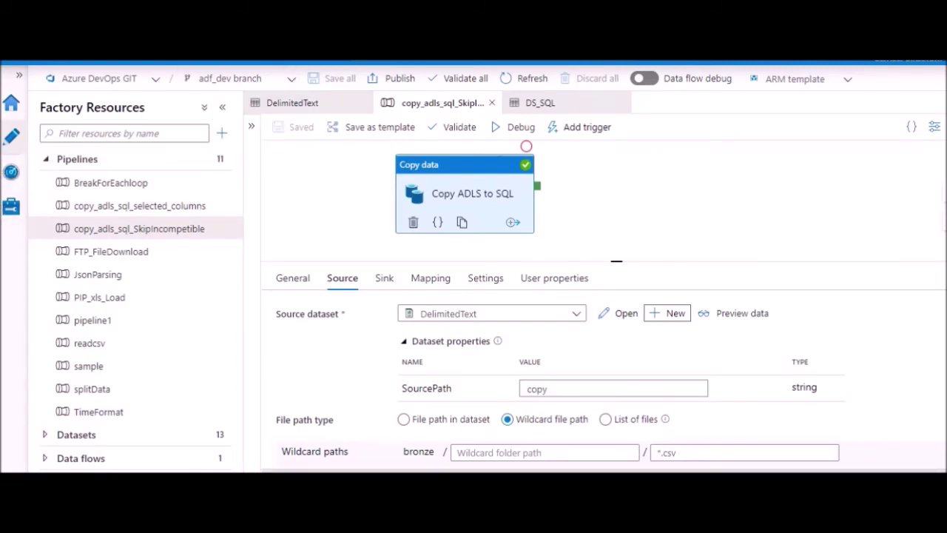
Switch to the management area, discard the new trigger after viewing its settings, and show the factory's linked services
click(9, 208)
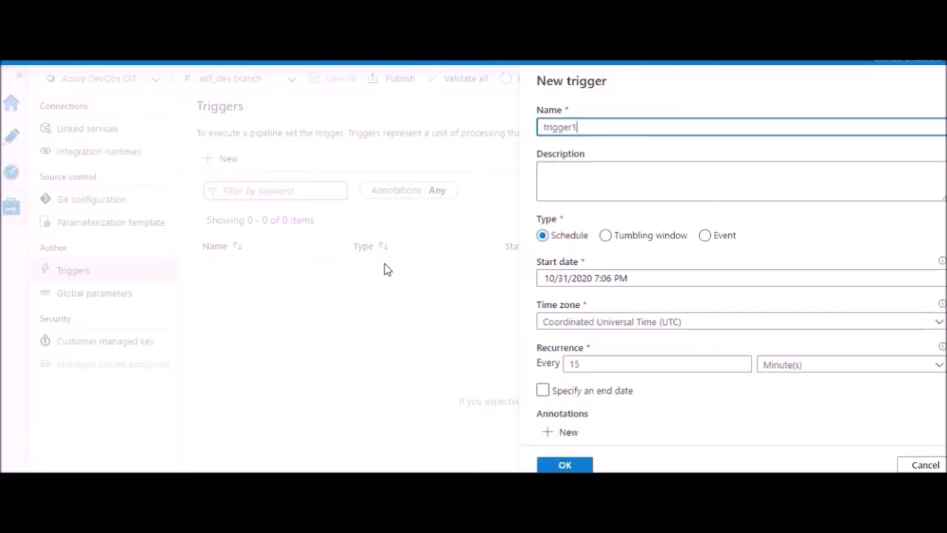
click(930, 464)
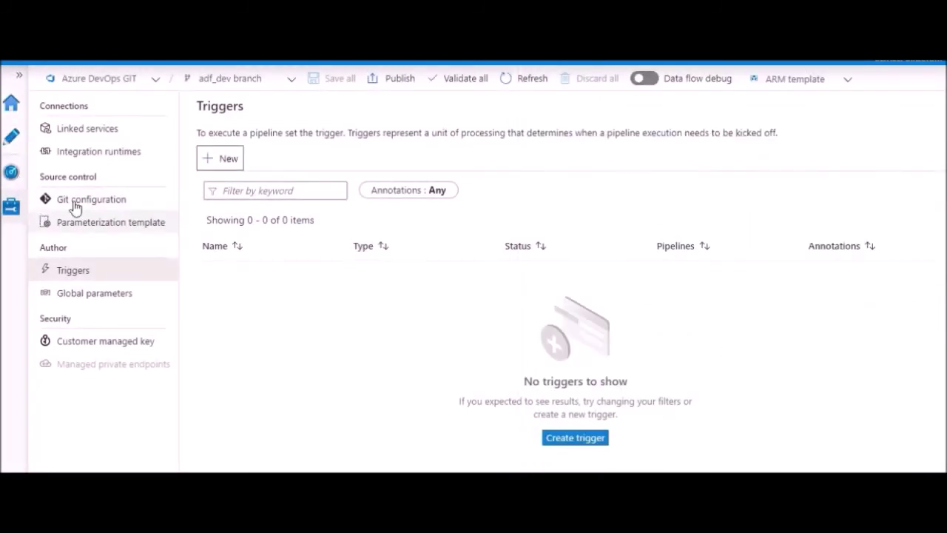
click(91, 133)
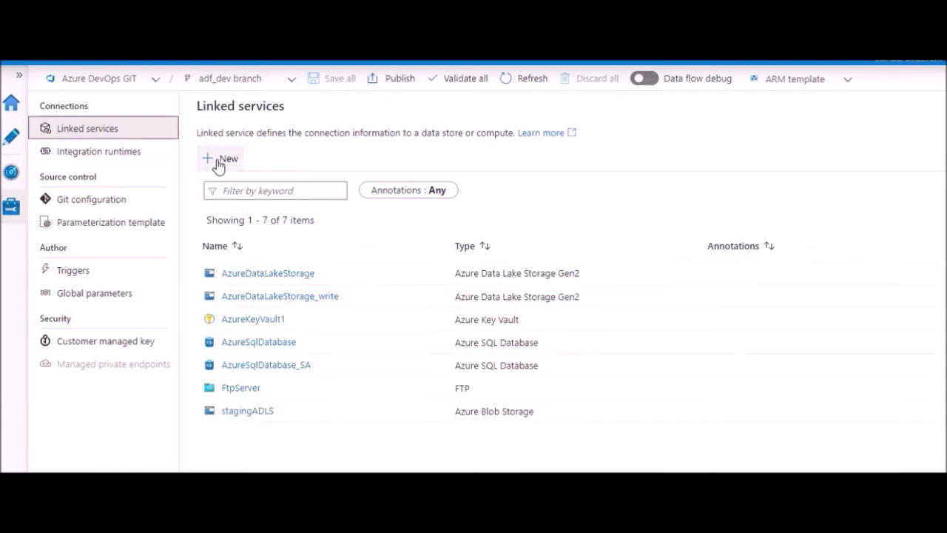
Start a new linked service for Azure Data Lake Storage Gen2, look over its connection settings and return to the data store selection
click(220, 160)
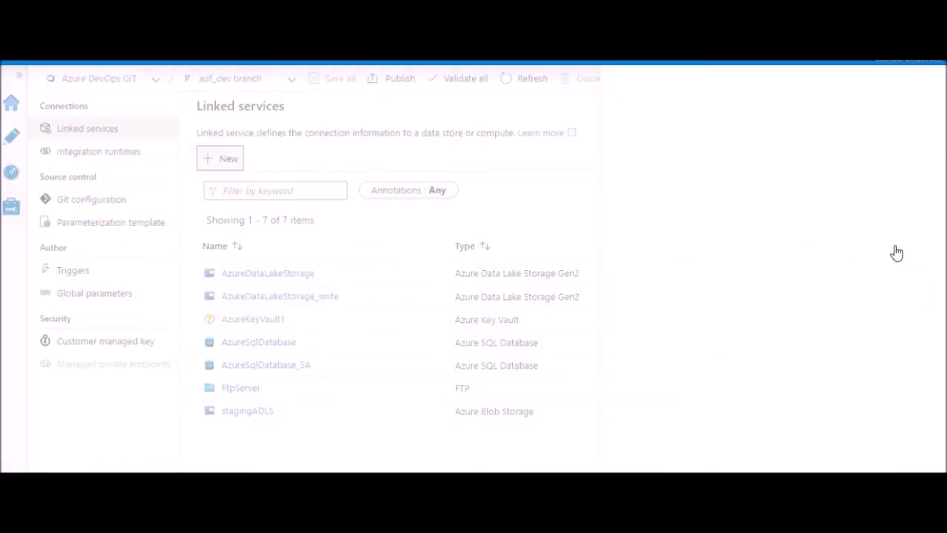
click(642, 145)
text(lake)
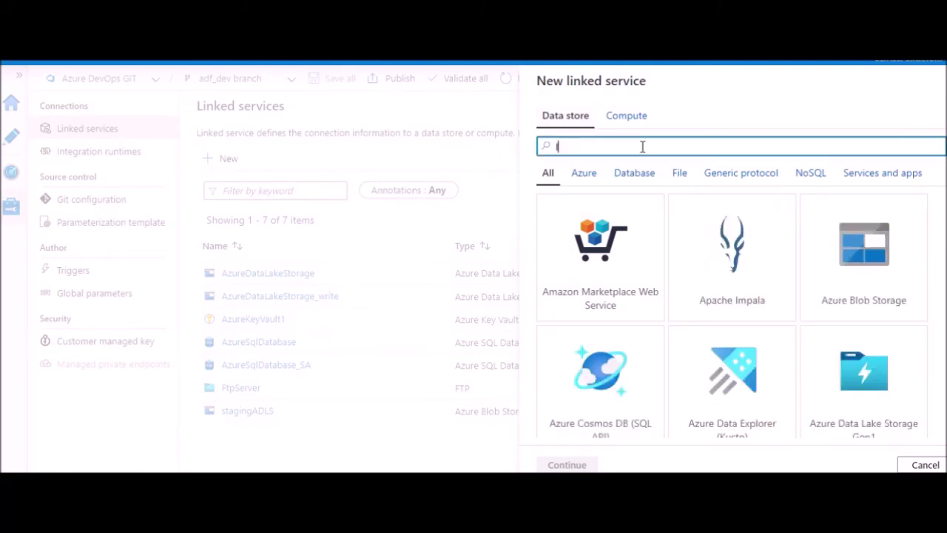
text( da)
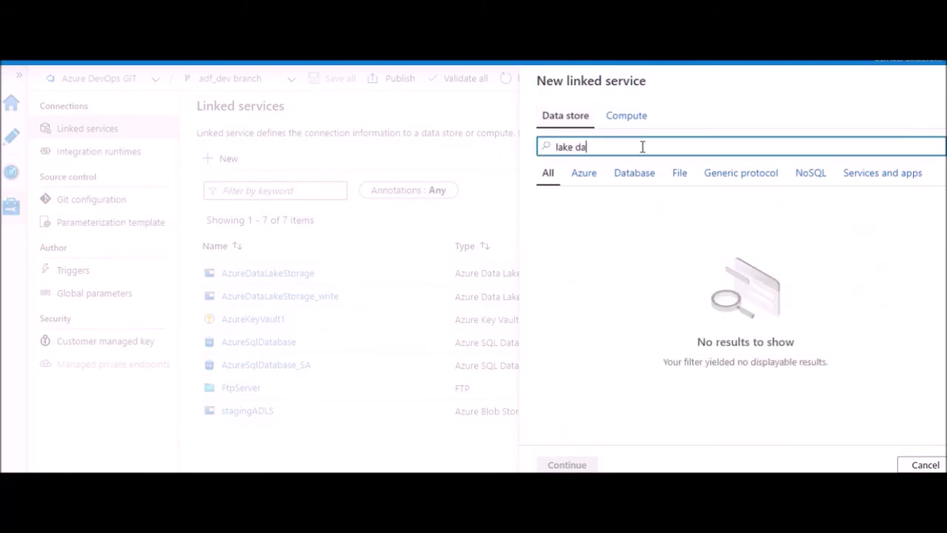
key(BackSpace)
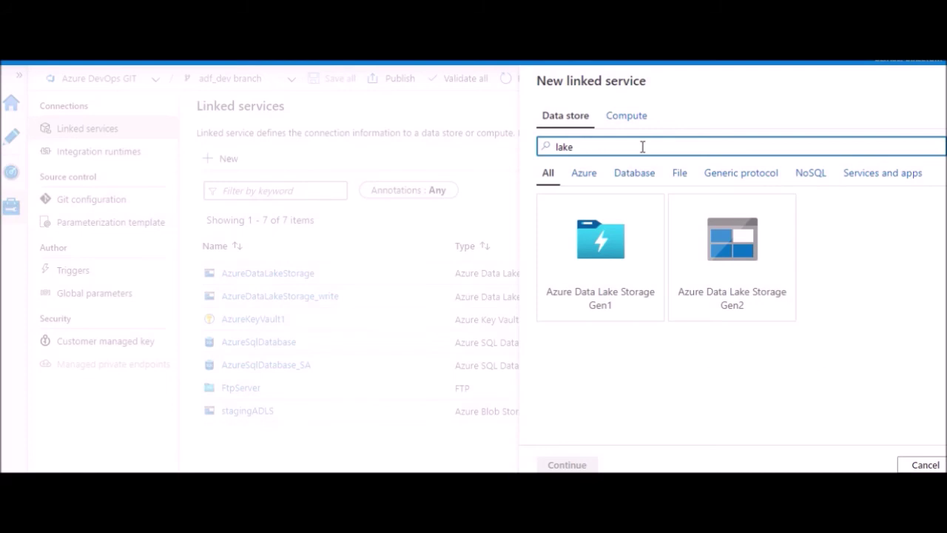
text(lak)
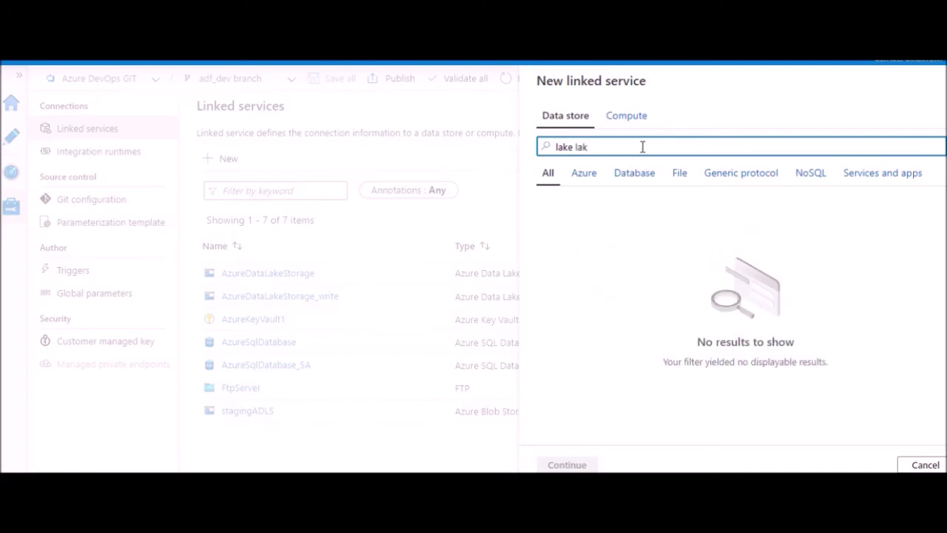
key(BackSpace)
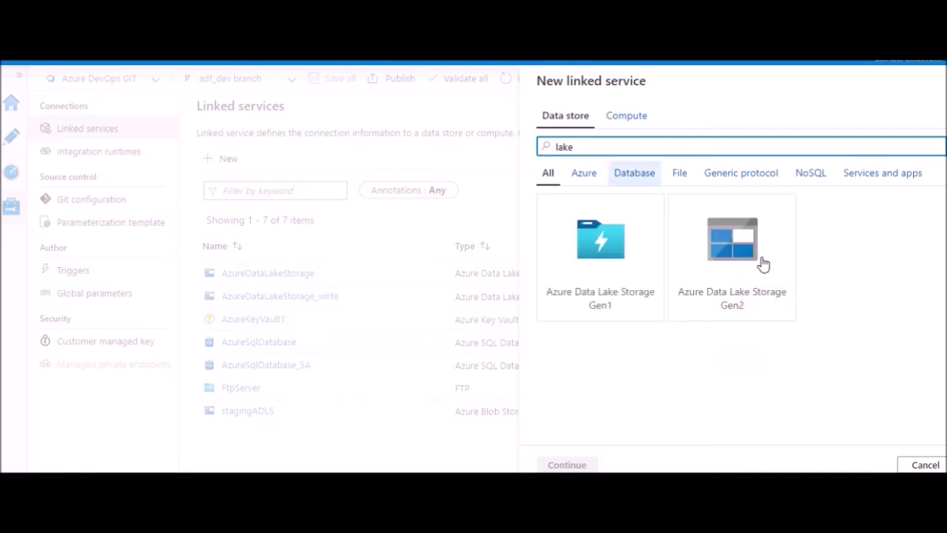
click(751, 265)
click(567, 467)
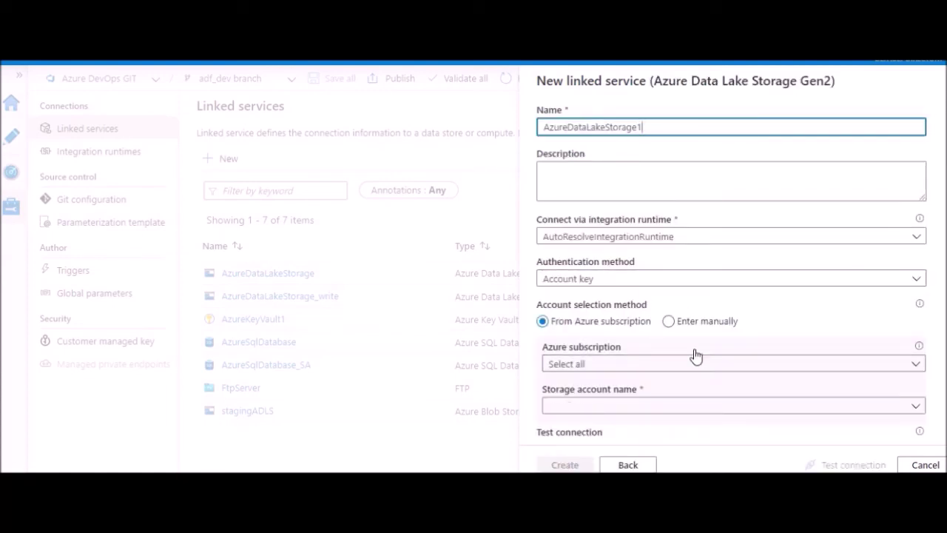
scroll(696, 356, down, 2)
click(627, 464)
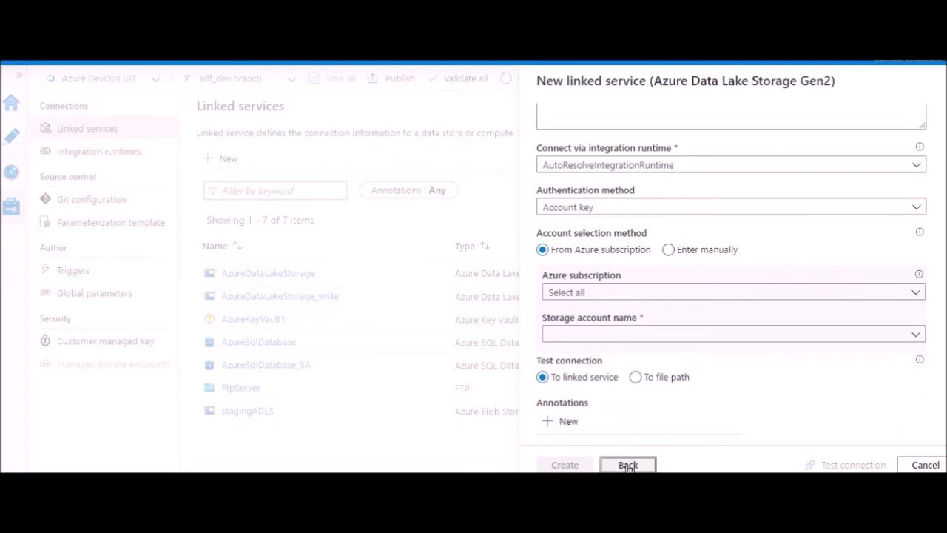
Choose Azure SQL Database as the data store, examine its server, database and authentication settings, and discard the linked service
drag(585, 151, 553, 146)
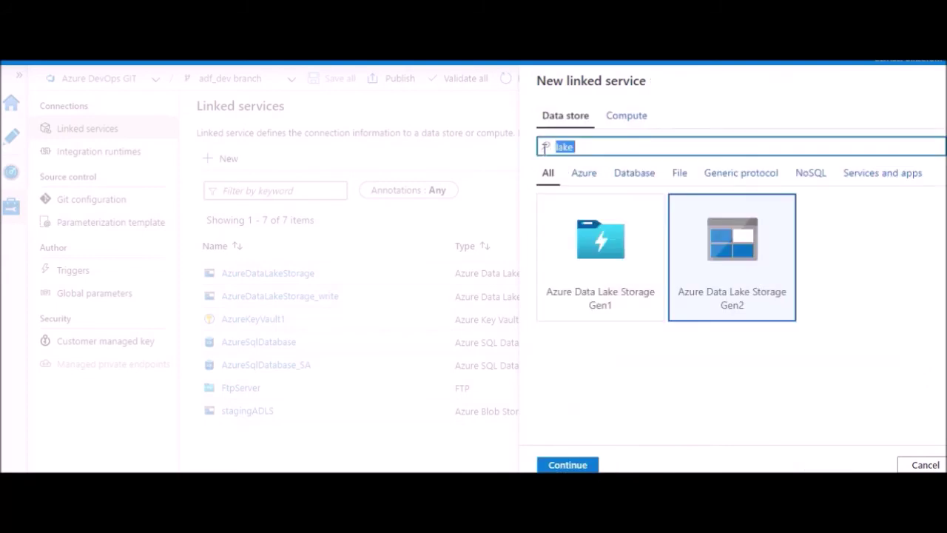
text(azure sql)
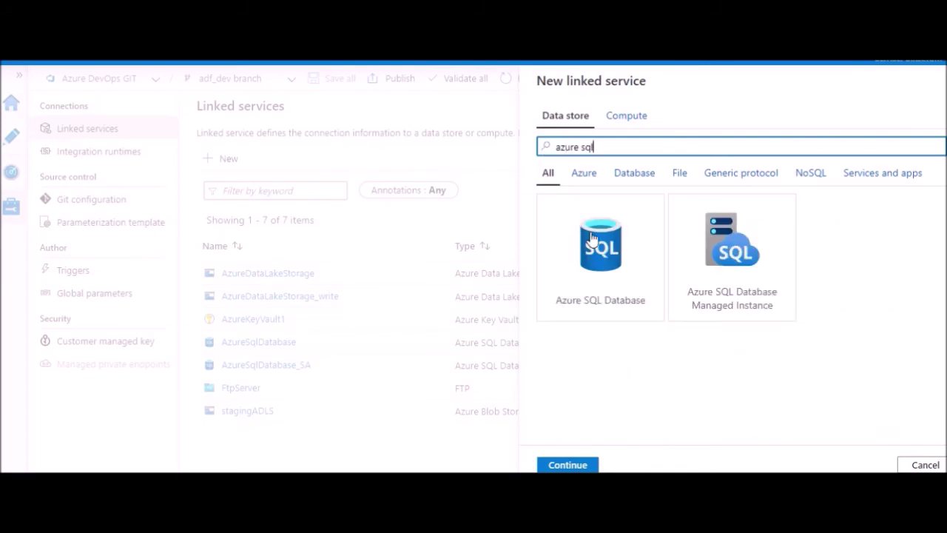
click(606, 303)
click(561, 466)
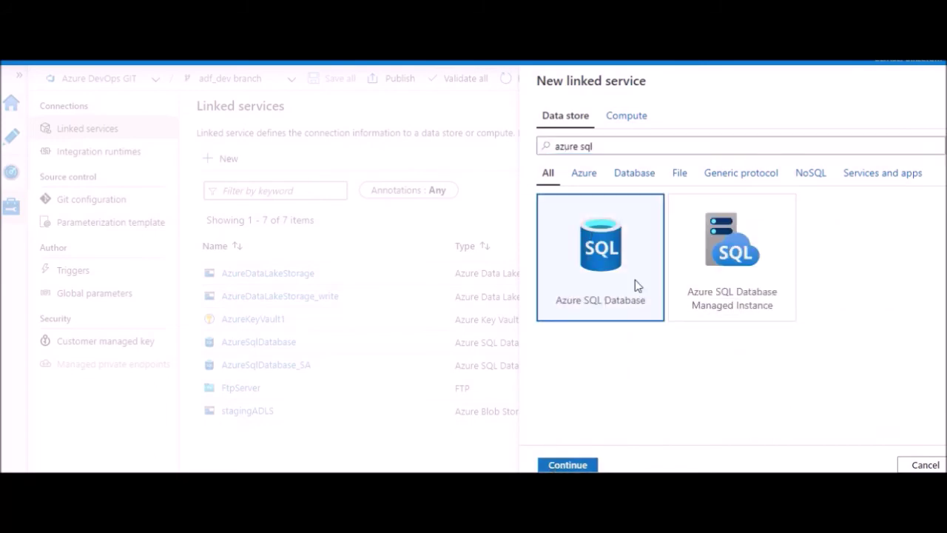
scroll(634, 360, down, 2)
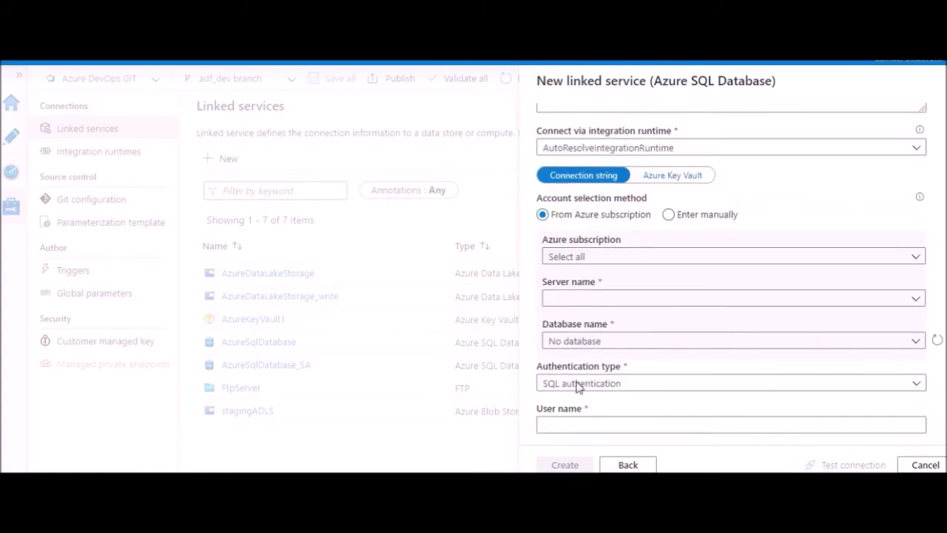
scroll(581, 382, down, 1)
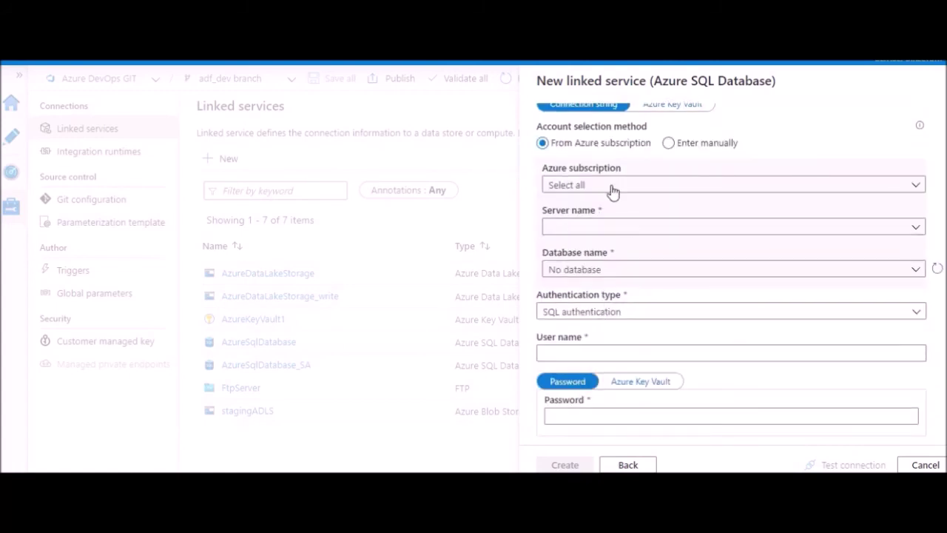
scroll(640, 309, down, 1)
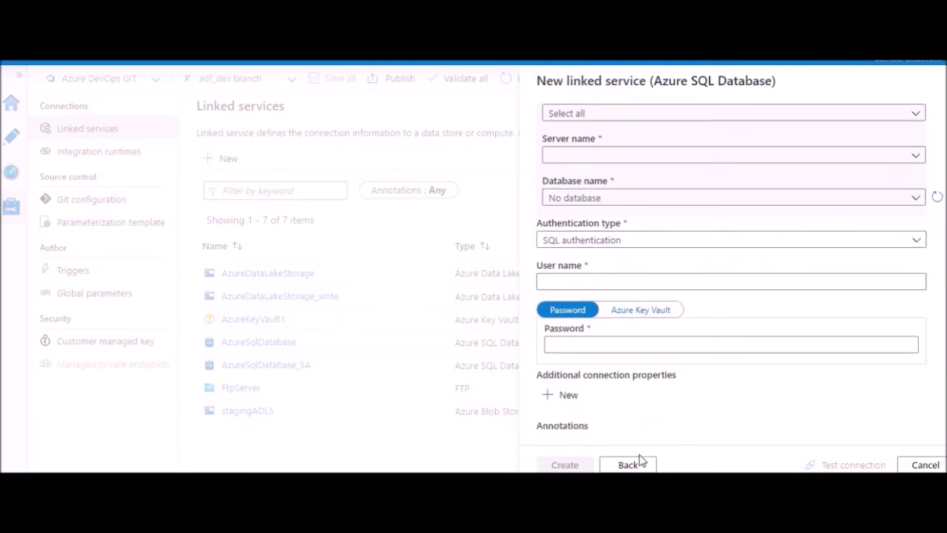
click(925, 464)
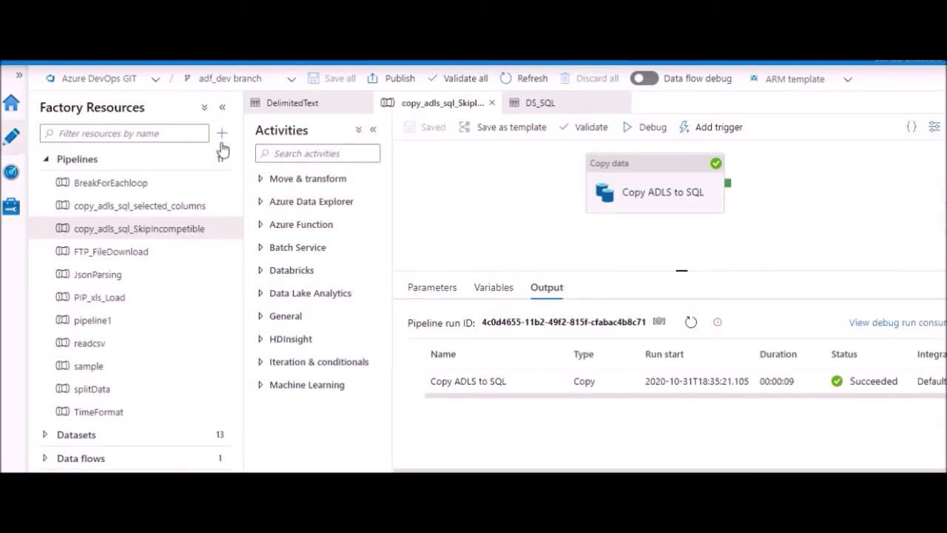
Create a new blank pipeline, check its name and general properties, and hide the properties again
click(222, 136)
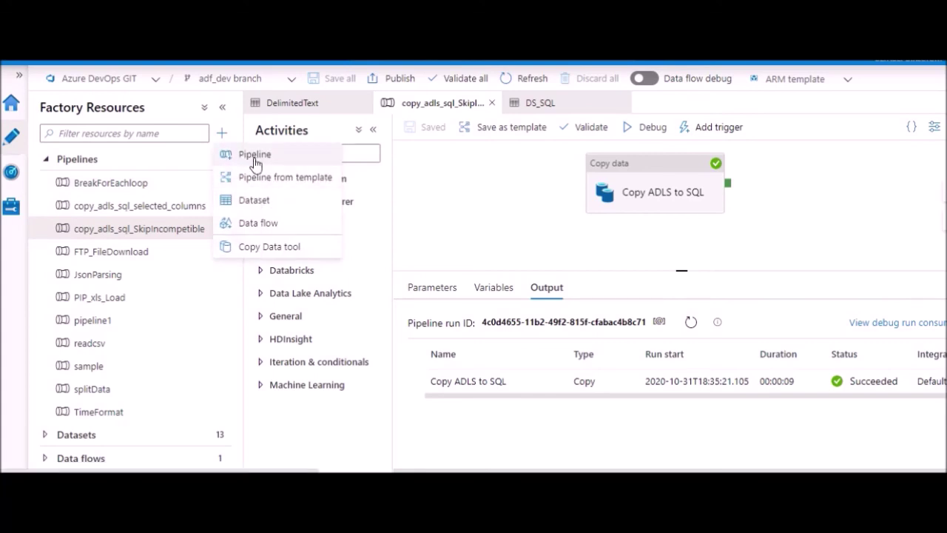
click(257, 160)
click(934, 128)
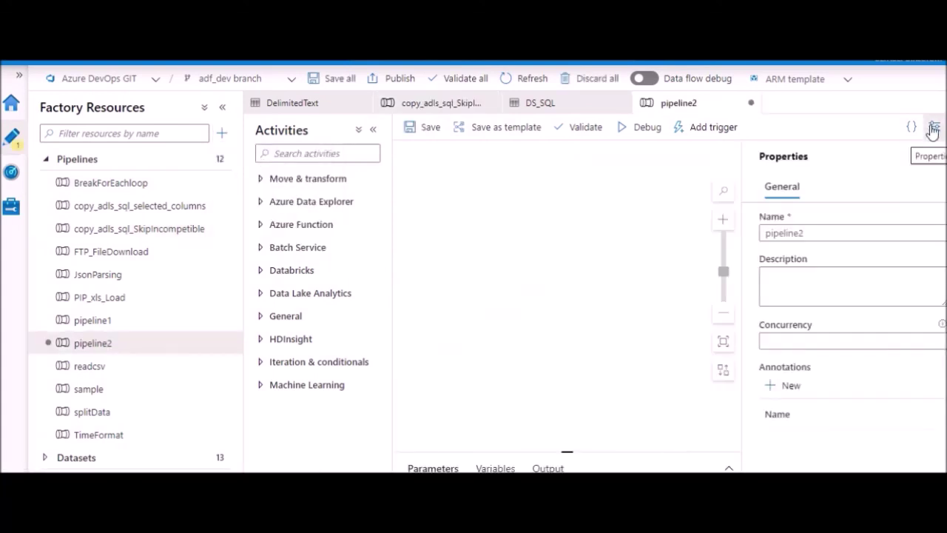
click(817, 233)
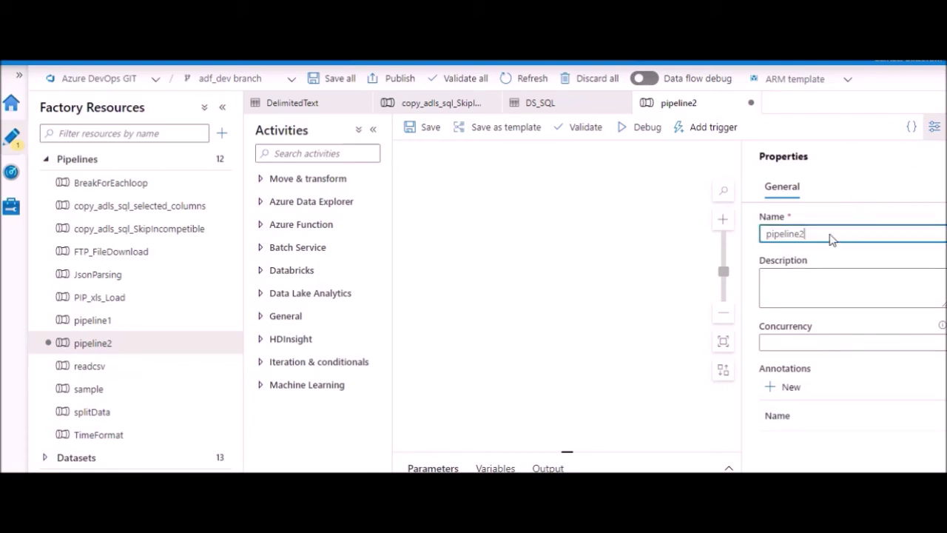
click(936, 131)
Search the activities for copy, add a Copy data activity to the new pipeline's canvas and show its sink settings
click(278, 154)
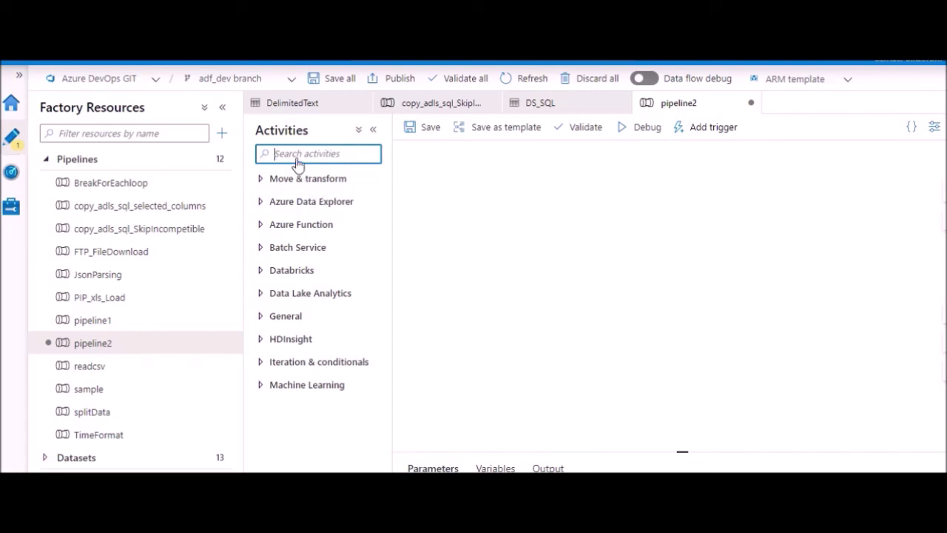
text(copy)
drag(263, 196, 541, 219)
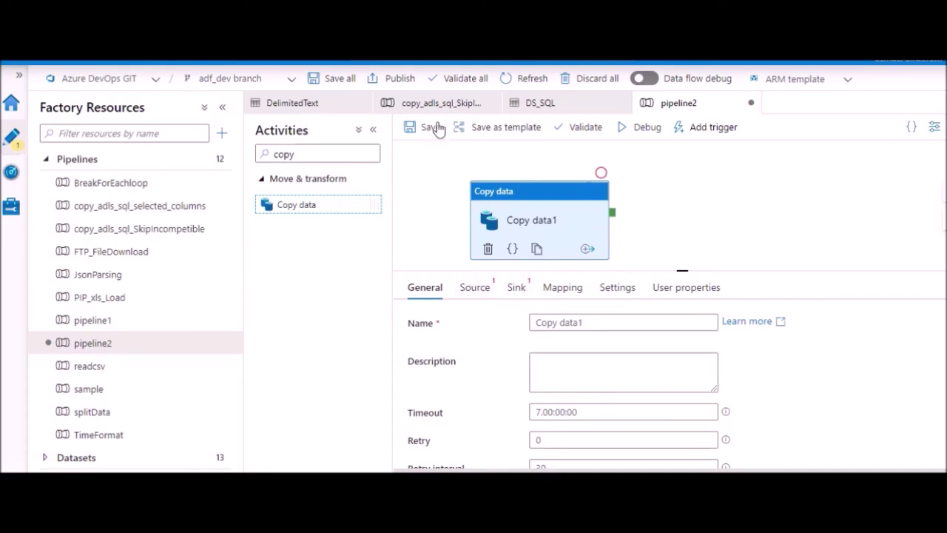
click(518, 289)
Return to the copy_adls_sql_SkipIncompetible pipeline and view the source and sink datasets of its Copy ADLS to SQL activity
click(448, 104)
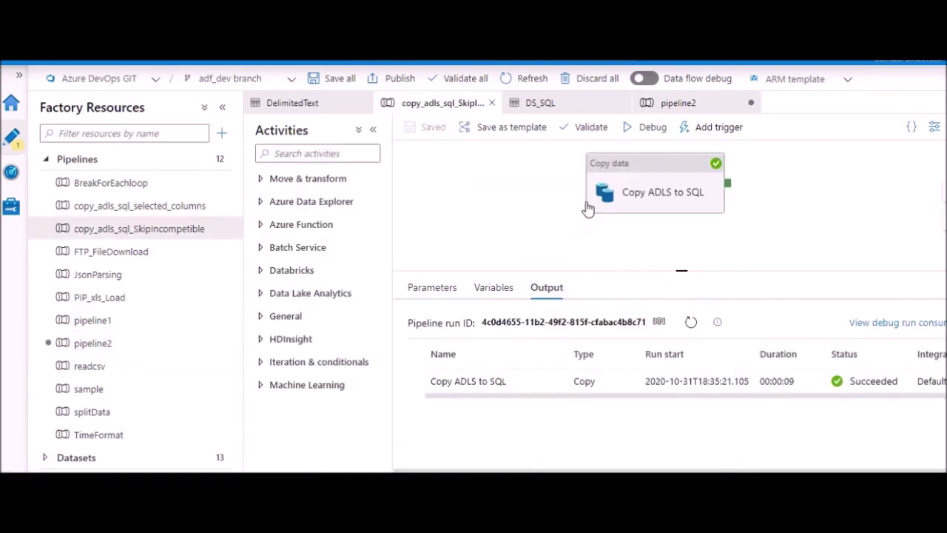
click(645, 172)
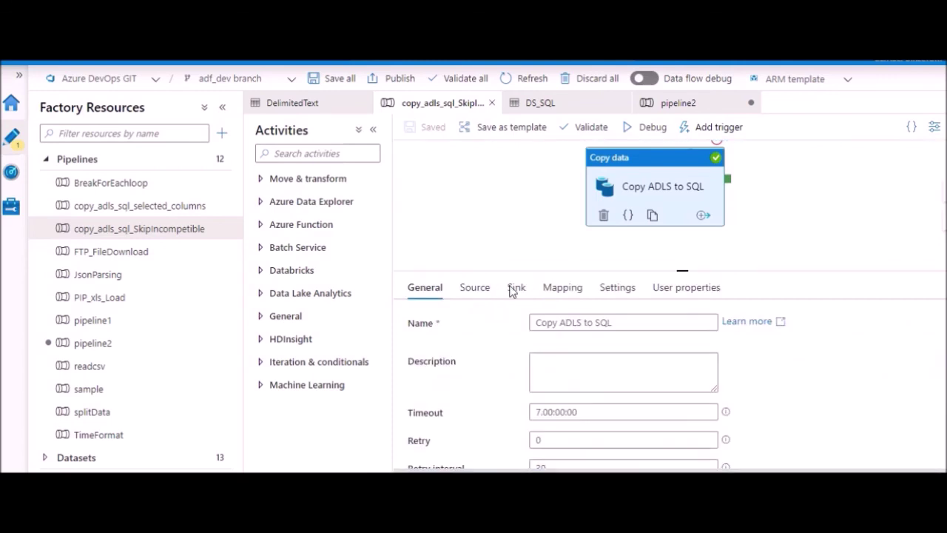
click(476, 290)
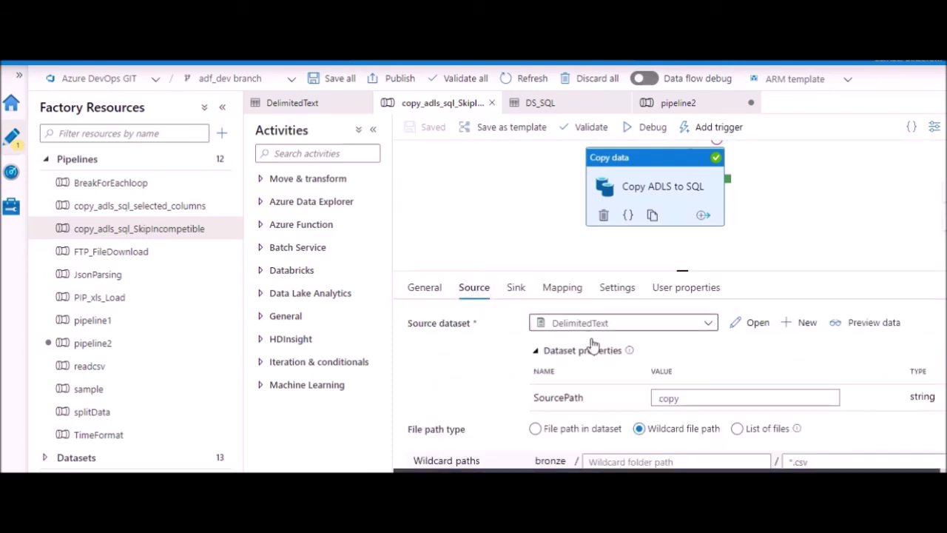
click(515, 296)
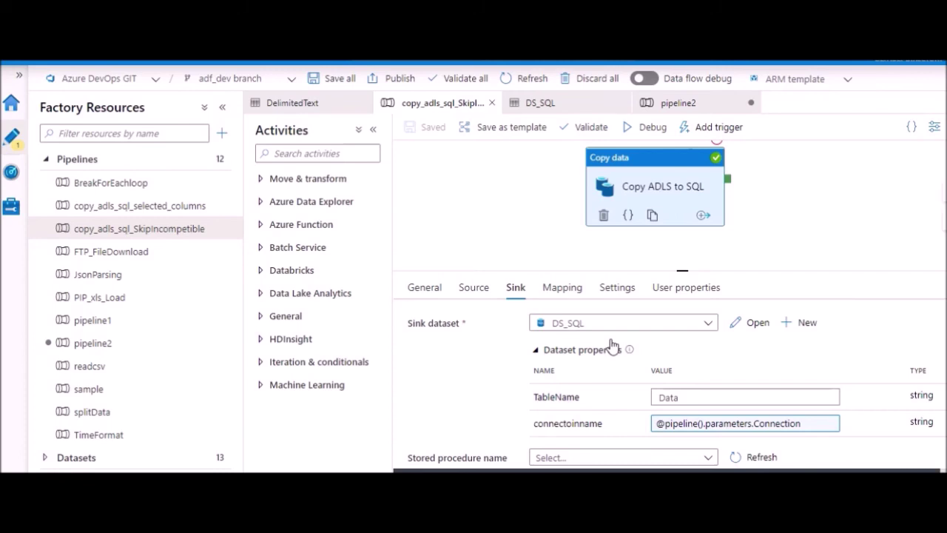
Examine the Copy ADLS to SQL activity's source file path and column options, enlarge the settings area and review the sink settings
click(481, 296)
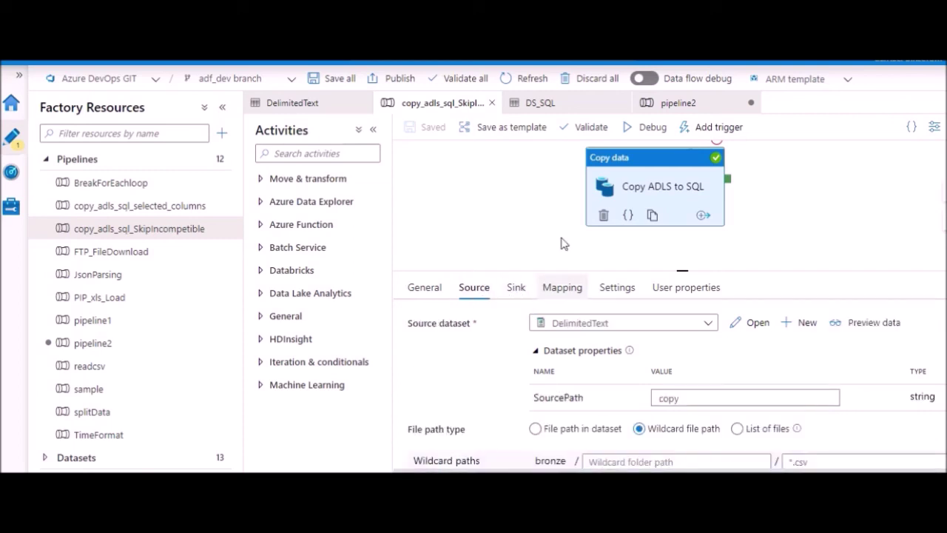
scroll(681, 393, down, 1)
scroll(681, 393, down, 3)
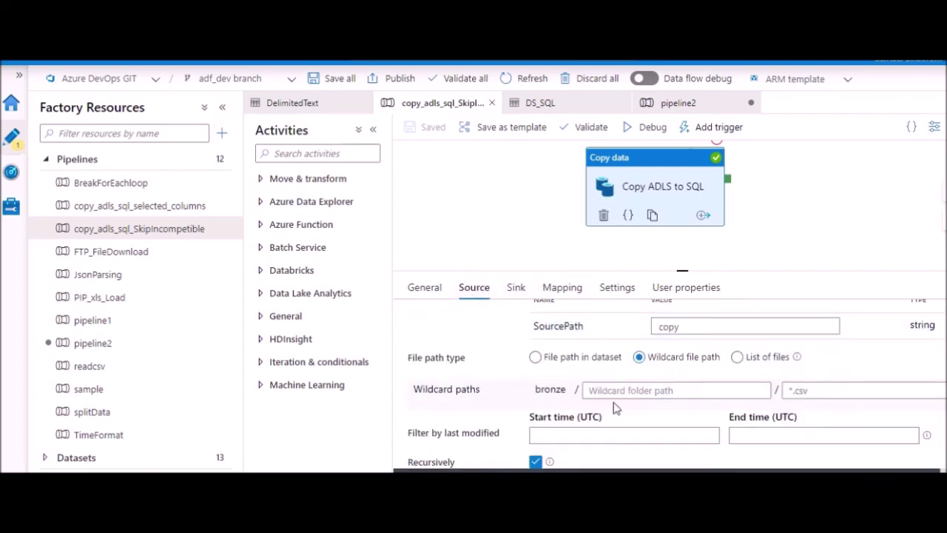
scroll(617, 408, down, 2)
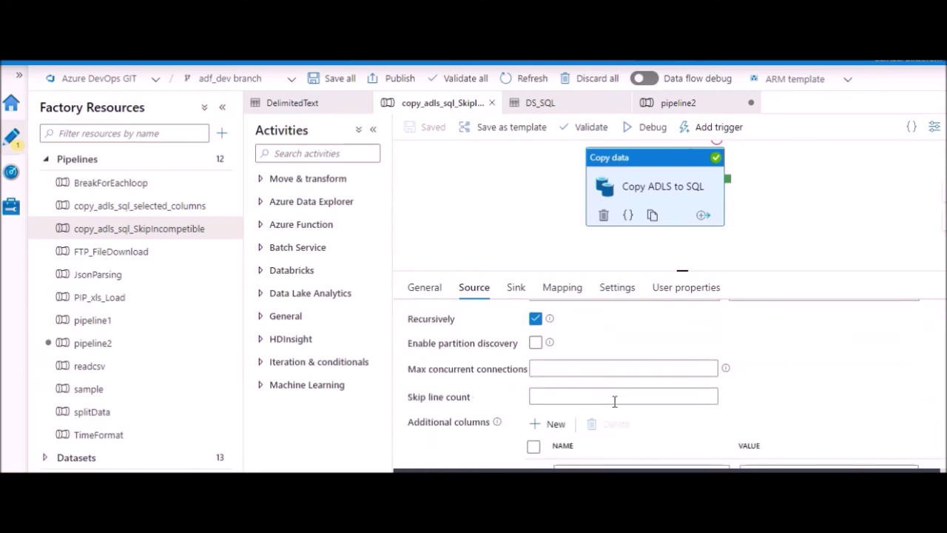
drag(681, 270, 687, 235)
scroll(607, 372, up, 2)
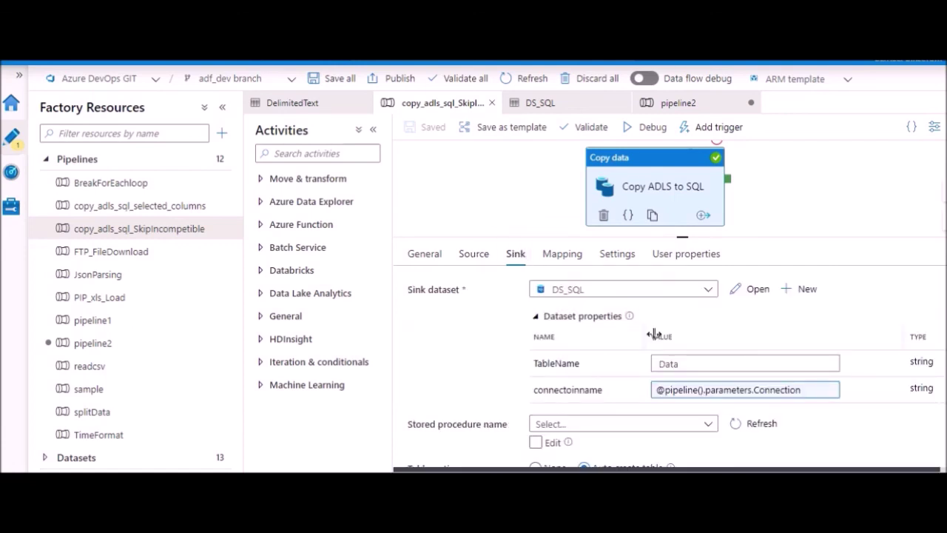
Validate the copy_adls_sql_SkipIncompetible pipeline, collapse the activities list and deselect the copy activity
click(586, 138)
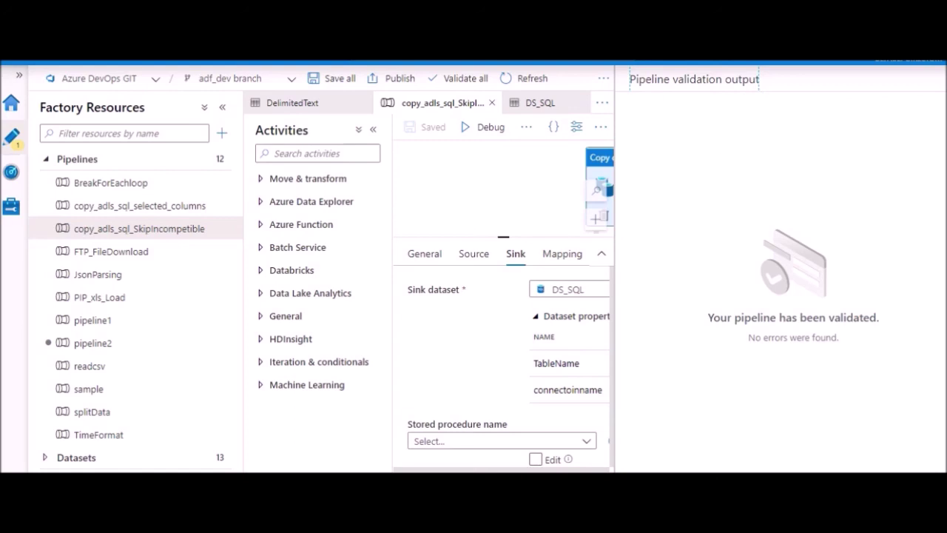
click(374, 131)
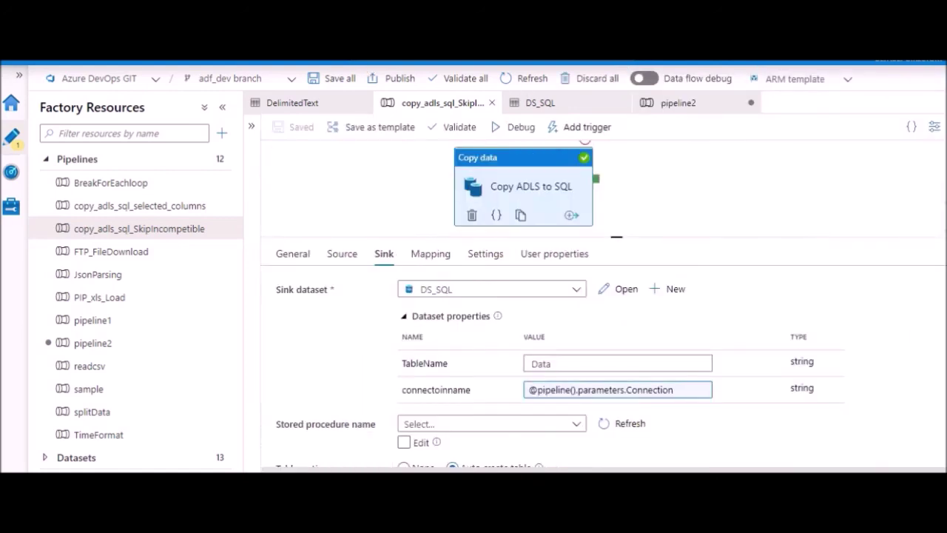
click(378, 189)
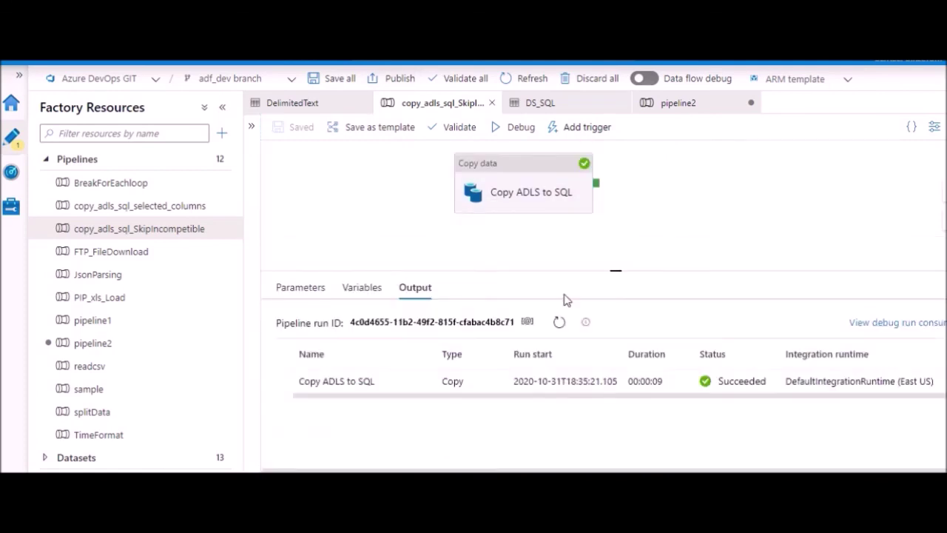
Debug the pipeline with the Connection parameter Sql-connectionstring1 and refresh the run's status
click(515, 128)
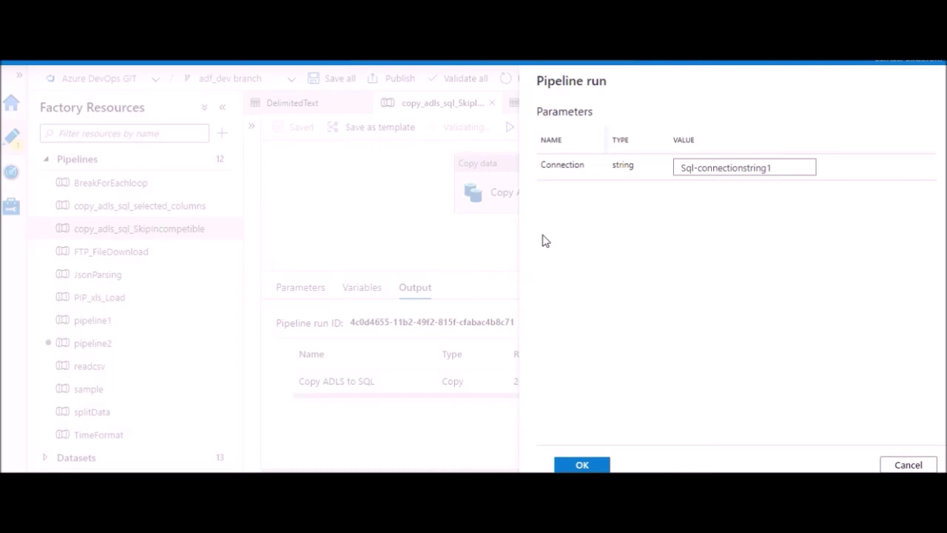
click(583, 464)
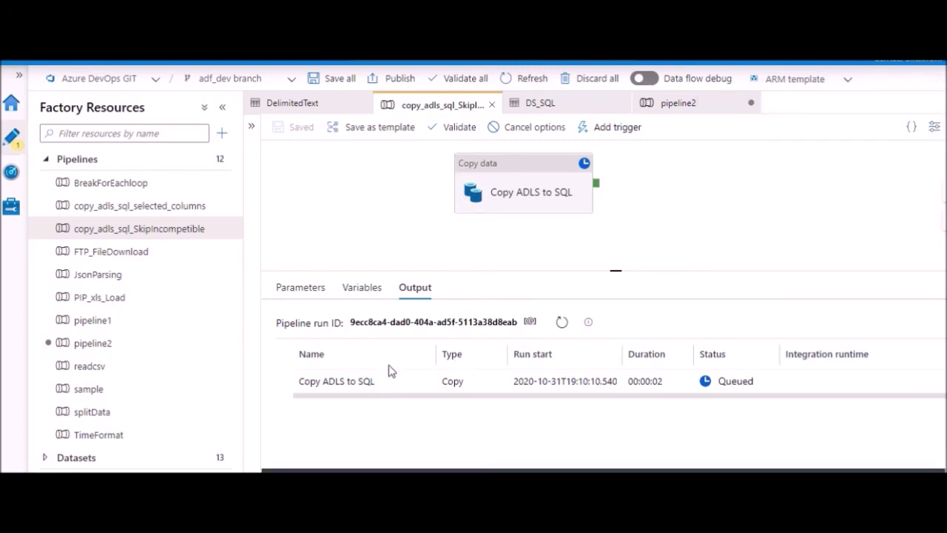
mouse_move(420, 383)
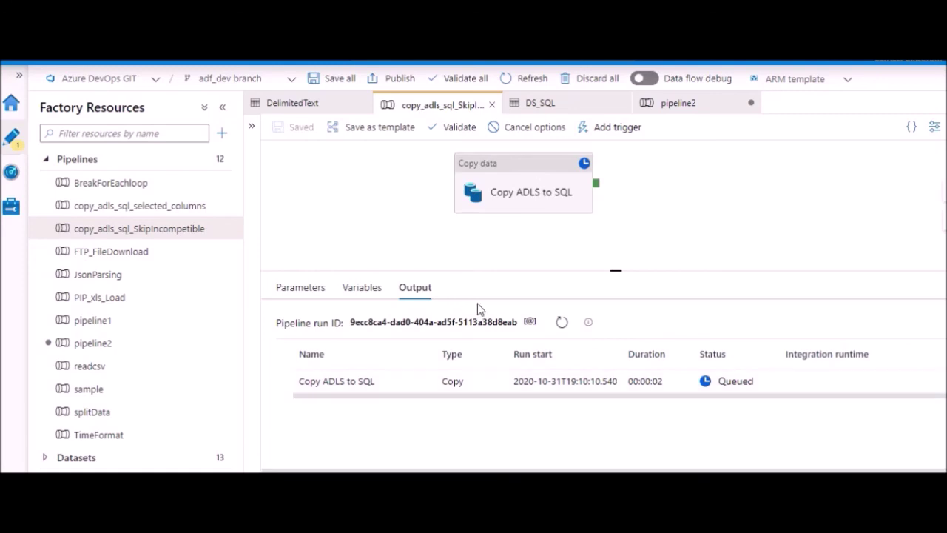
click(562, 324)
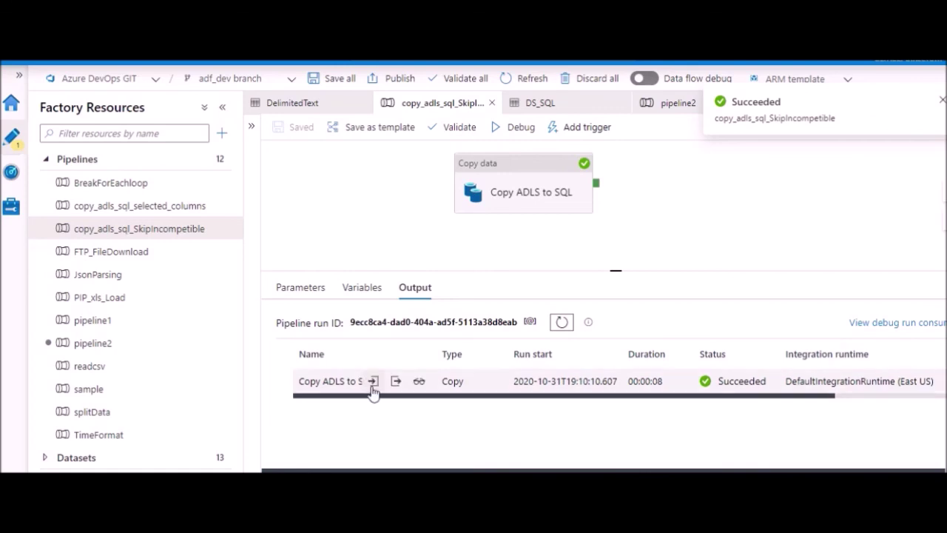
Inspect the input JSON of the Copy ADLS to SQL activity run and close it
click(374, 383)
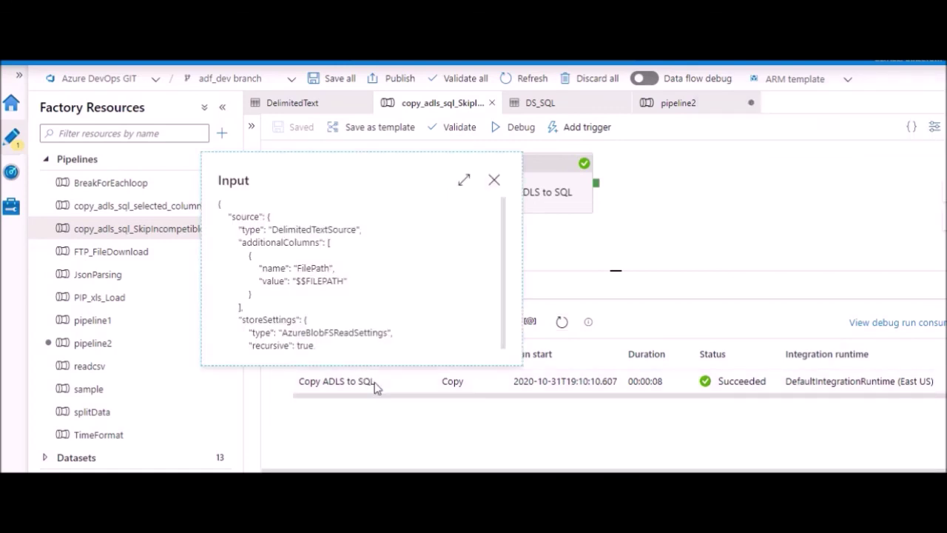
drag(270, 229, 396, 328)
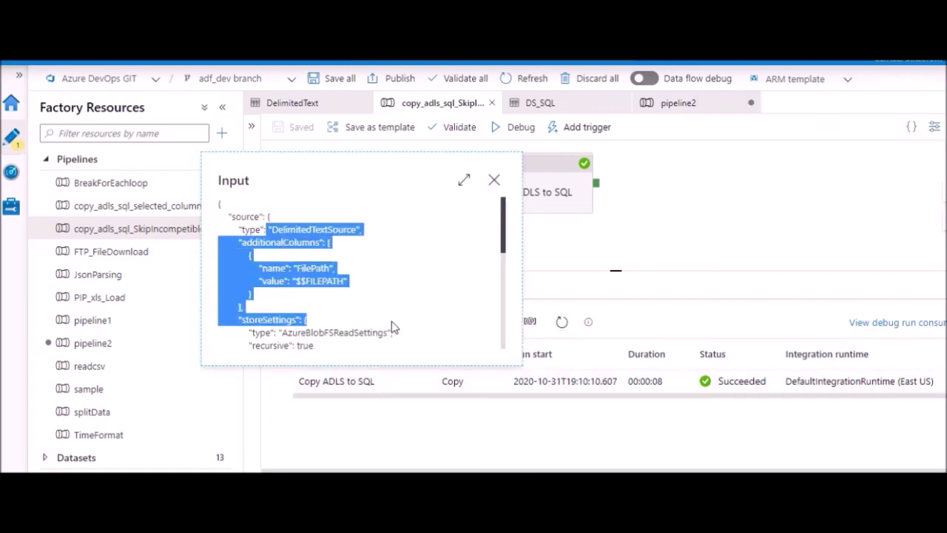
click(495, 183)
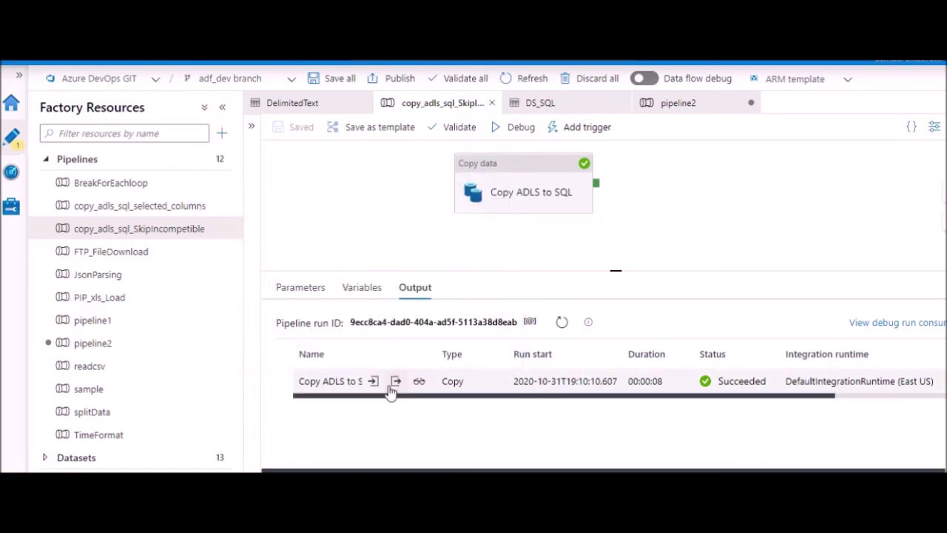
Examine the data read and written, row counts and log file path in the activity run's output JSON, and close it
click(391, 382)
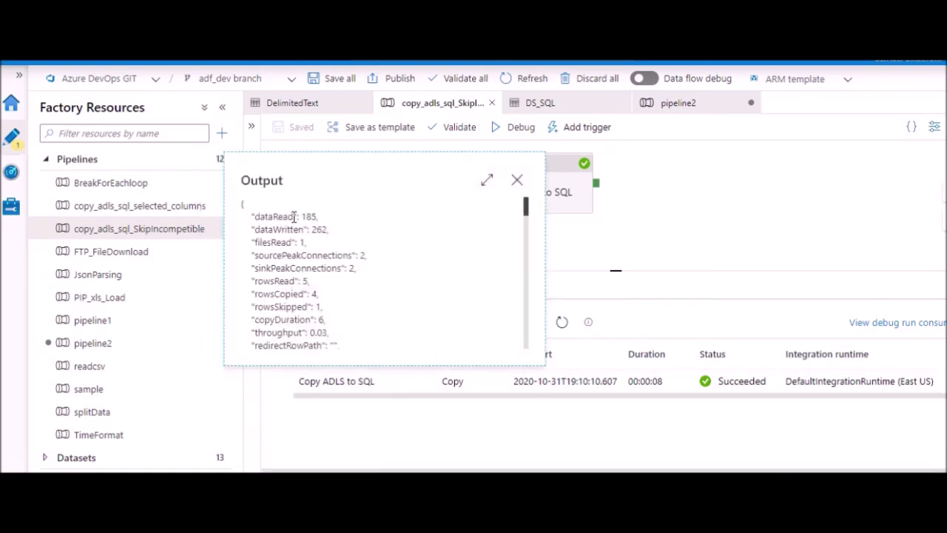
drag(308, 217, 324, 222)
double_click(318, 230)
drag(268, 293, 320, 296)
drag(262, 280, 303, 310)
drag(267, 268, 363, 349)
click(479, 216)
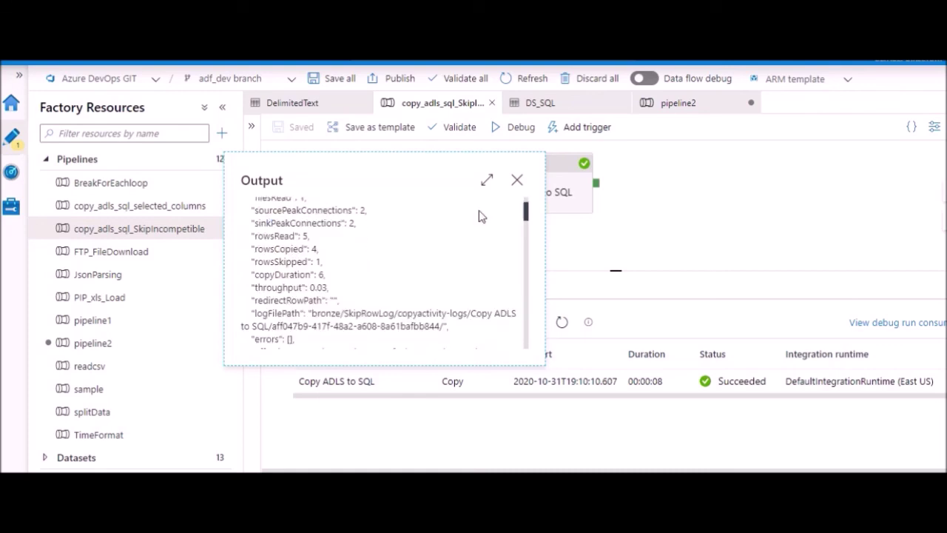
click(517, 180)
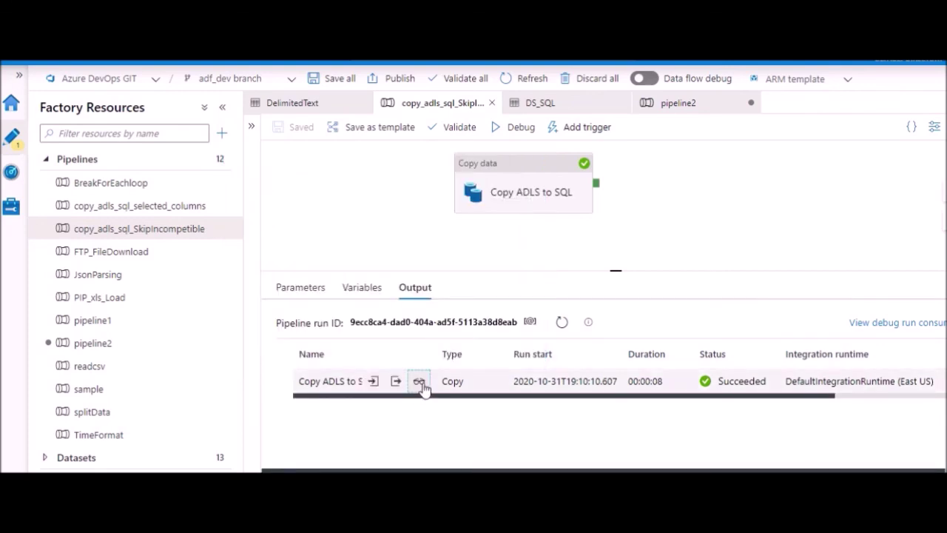
Show the copy activity run's details and review the transfer from Azure Data Lake Storage Gen2 to Azure SQL Database
click(419, 381)
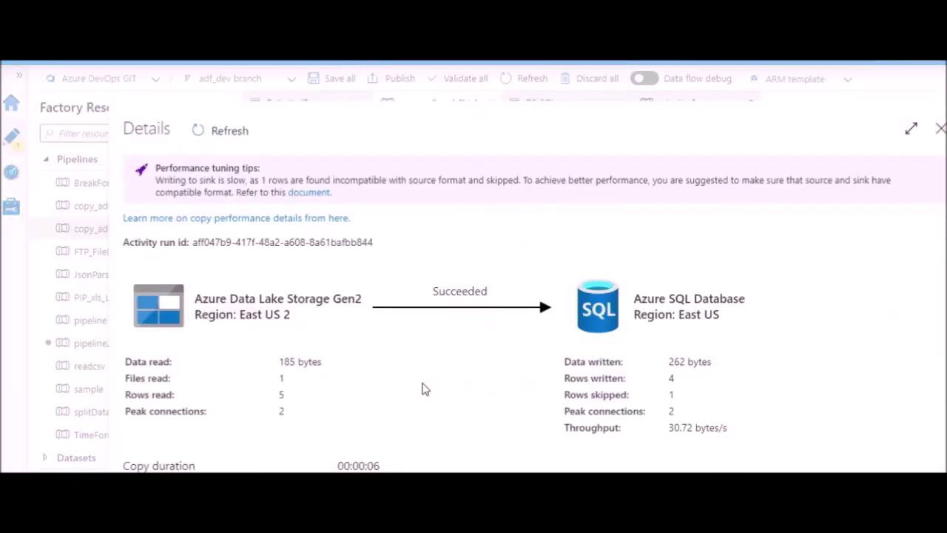
drag(473, 146, 437, 66)
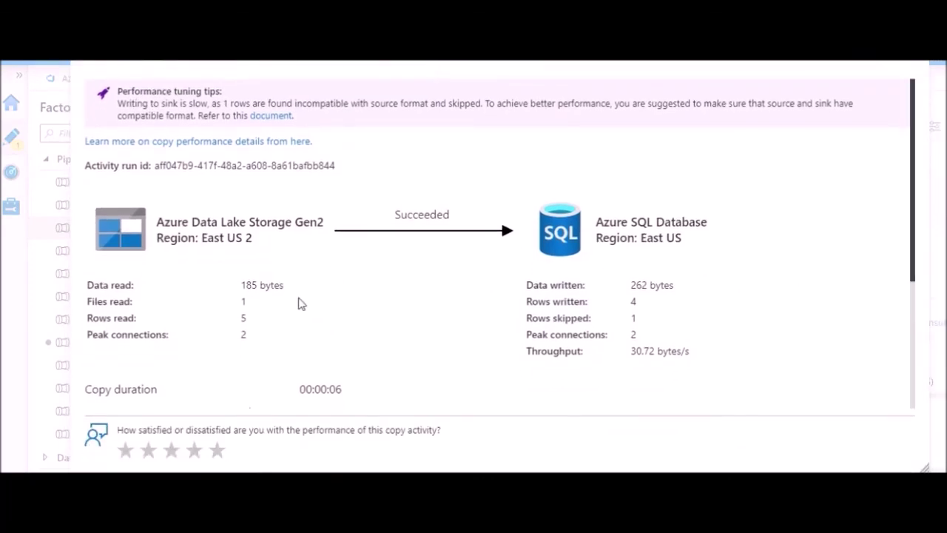
scroll(372, 313, down, 4)
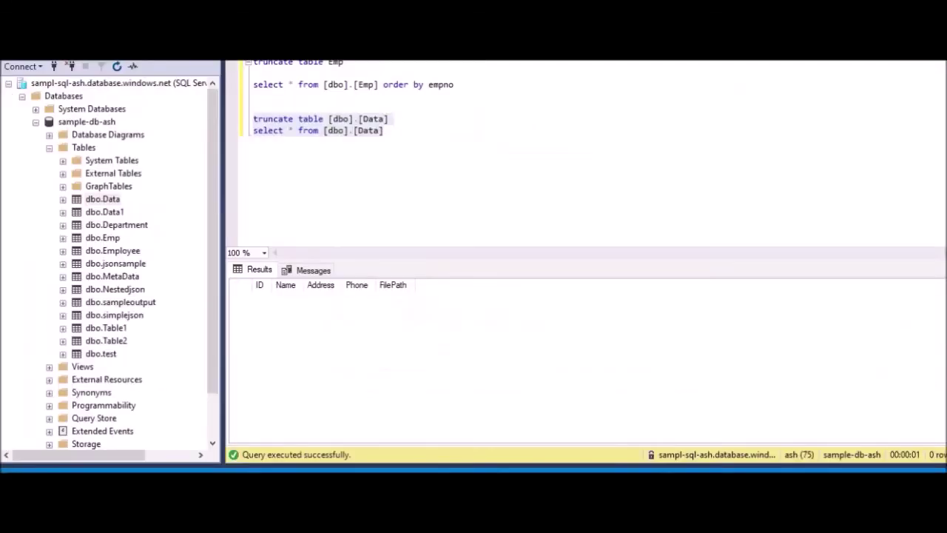
In SQL Server Management Studio, run only the select * from [dbo].[Data] query and check the copied rows
click(378, 154)
drag(391, 139, 253, 135)
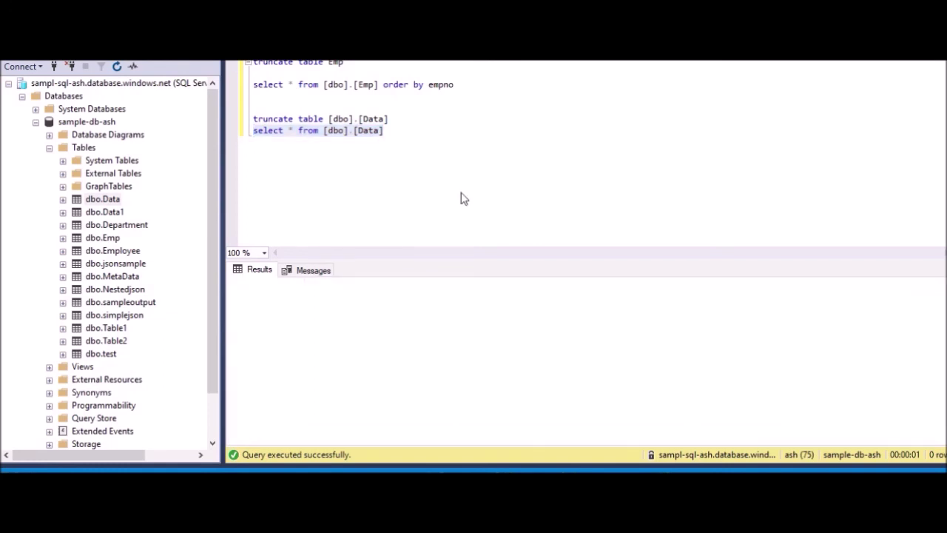
key(F5)
click(294, 315)
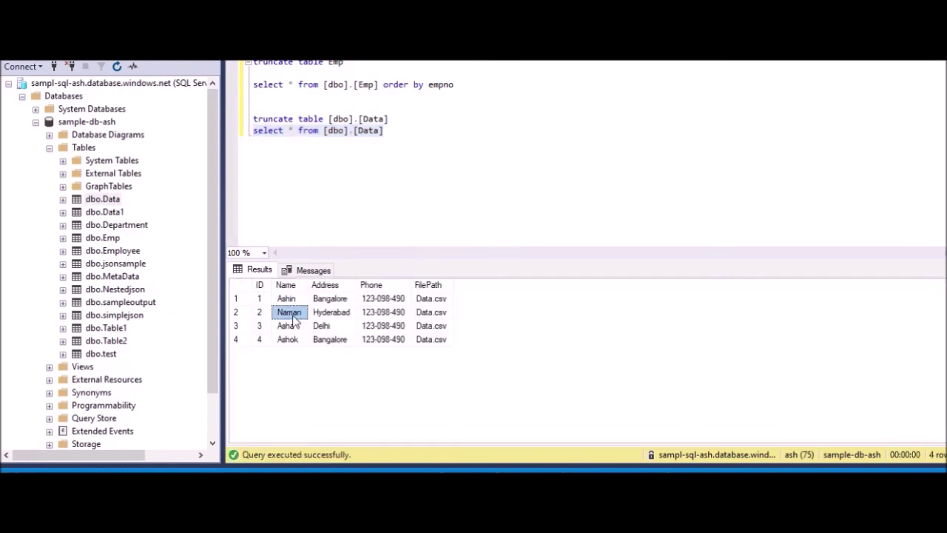
drag(259, 303, 295, 340)
drag(433, 348, 433, 344)
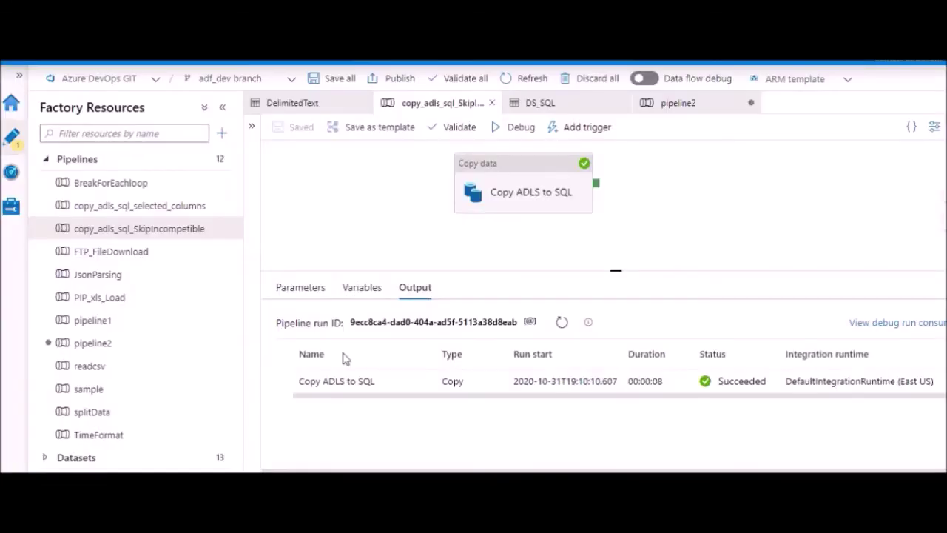
Back in Azure Data Factory, reopen the copy run's details and compare the rows read with the rows written
mouse_move(421, 384)
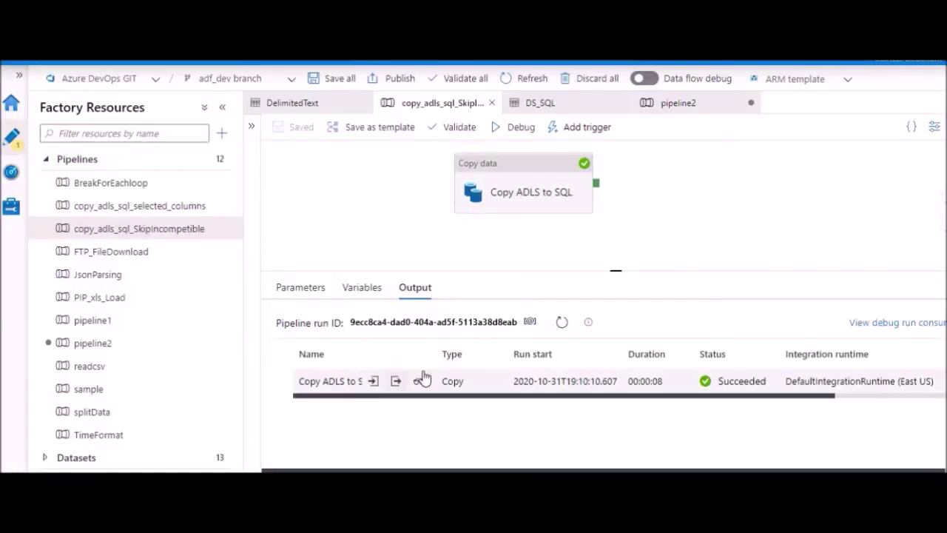
click(419, 382)
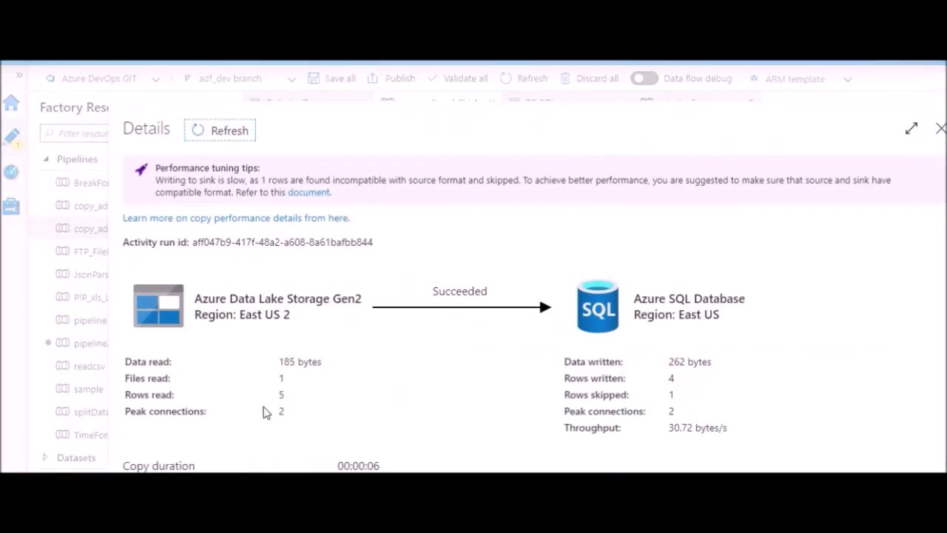
drag(151, 395, 306, 398)
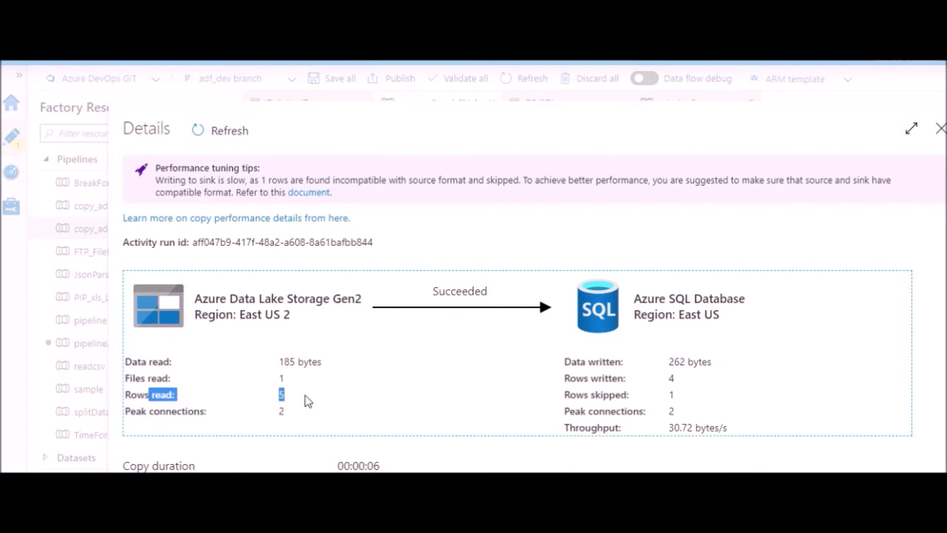
click(674, 381)
double_click(672, 379)
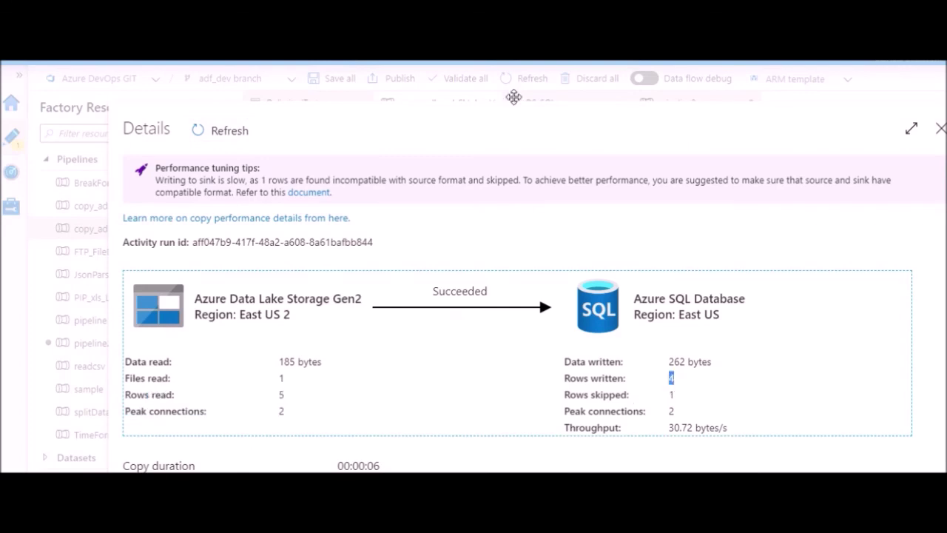
scroll(486, 121, down, 2)
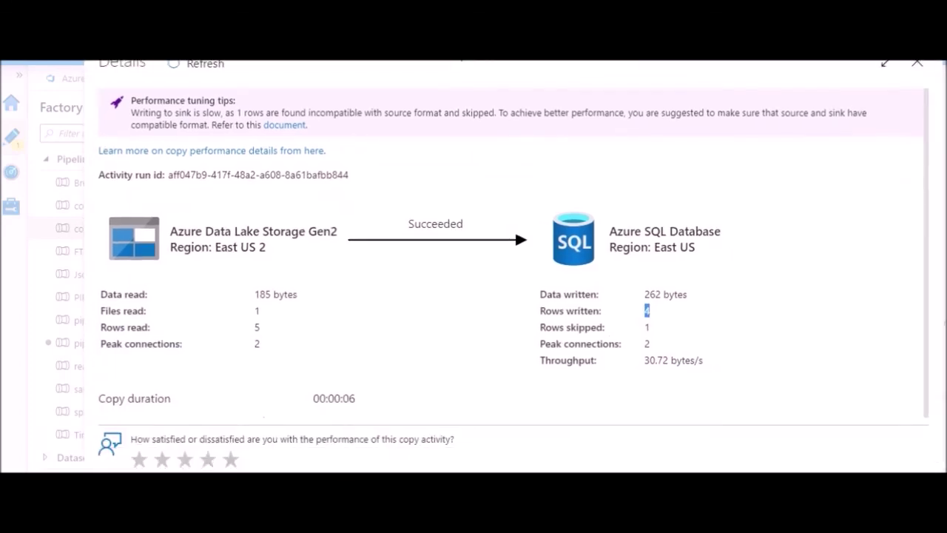